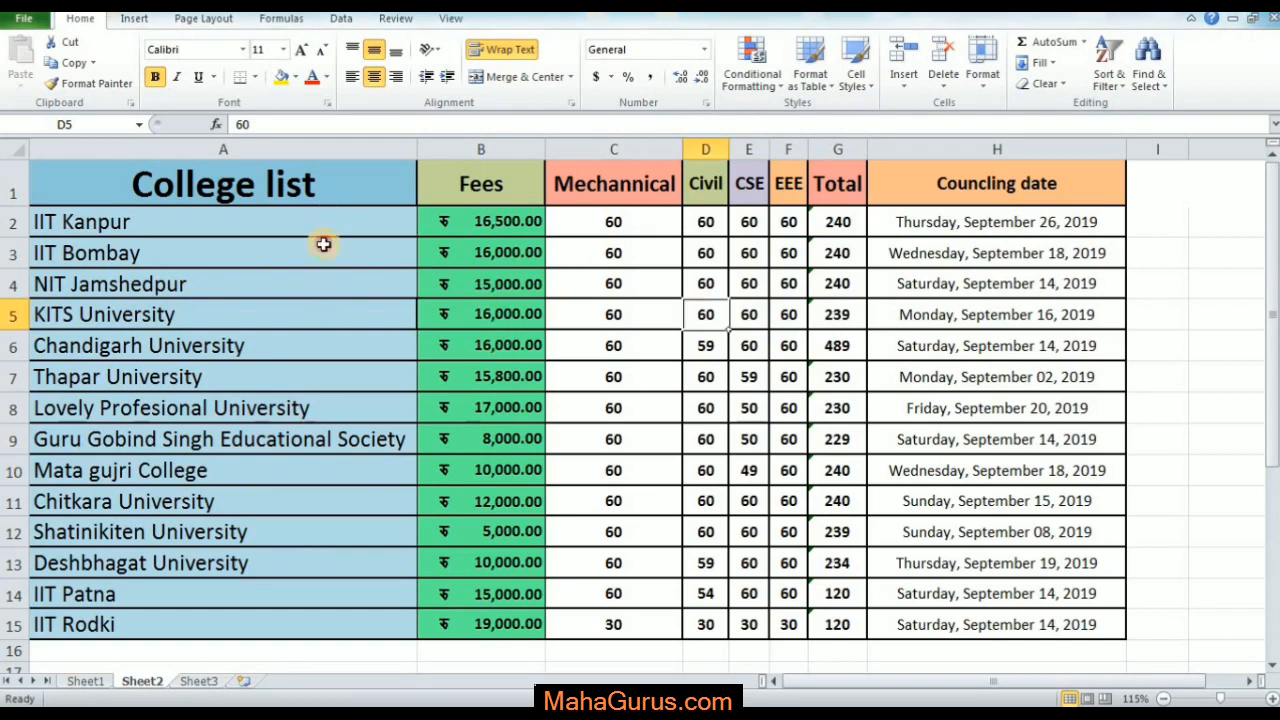
# - Examine the college table's names, fees, seat counts, totals and counselling dates
pyautogui.moveTo(323, 245); pyautogui.dragTo(300, 376)
pyautogui.moveTo(480, 253); pyautogui.dragTo(491, 528)
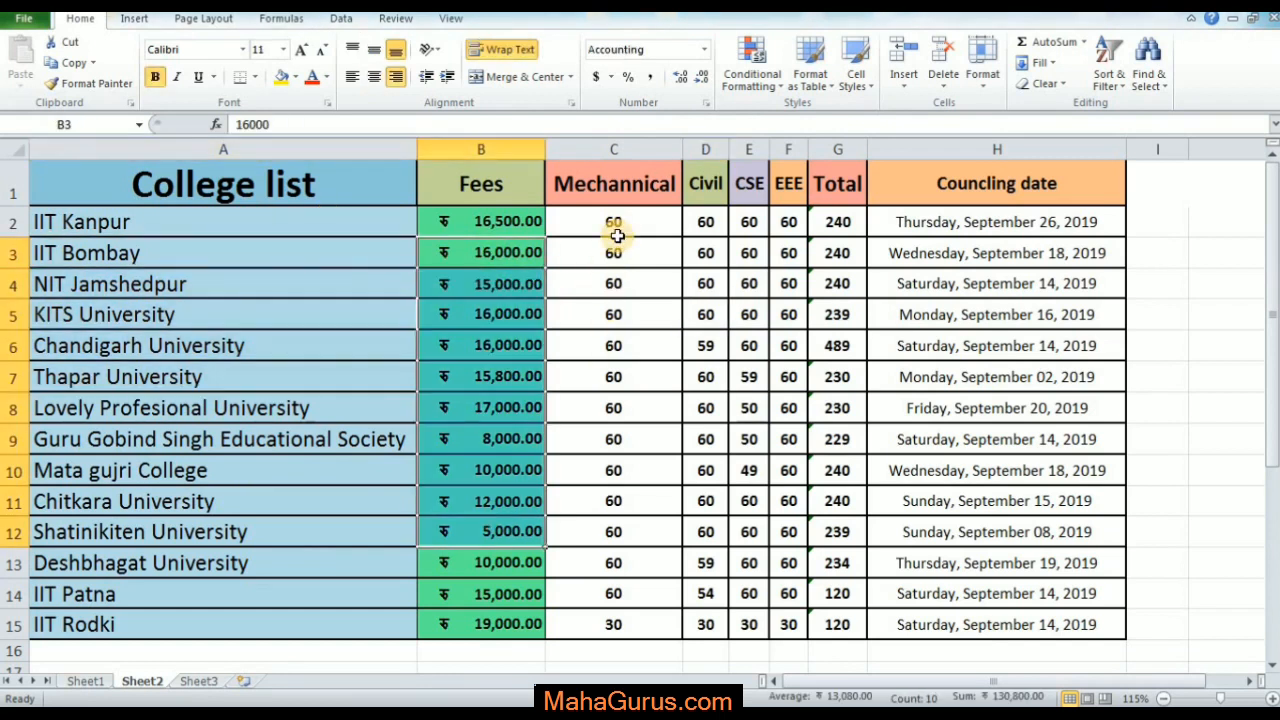
pyautogui.moveTo(617, 235); pyautogui.dragTo(613, 345)
pyautogui.moveTo(706, 221); pyautogui.dragTo(706, 408)
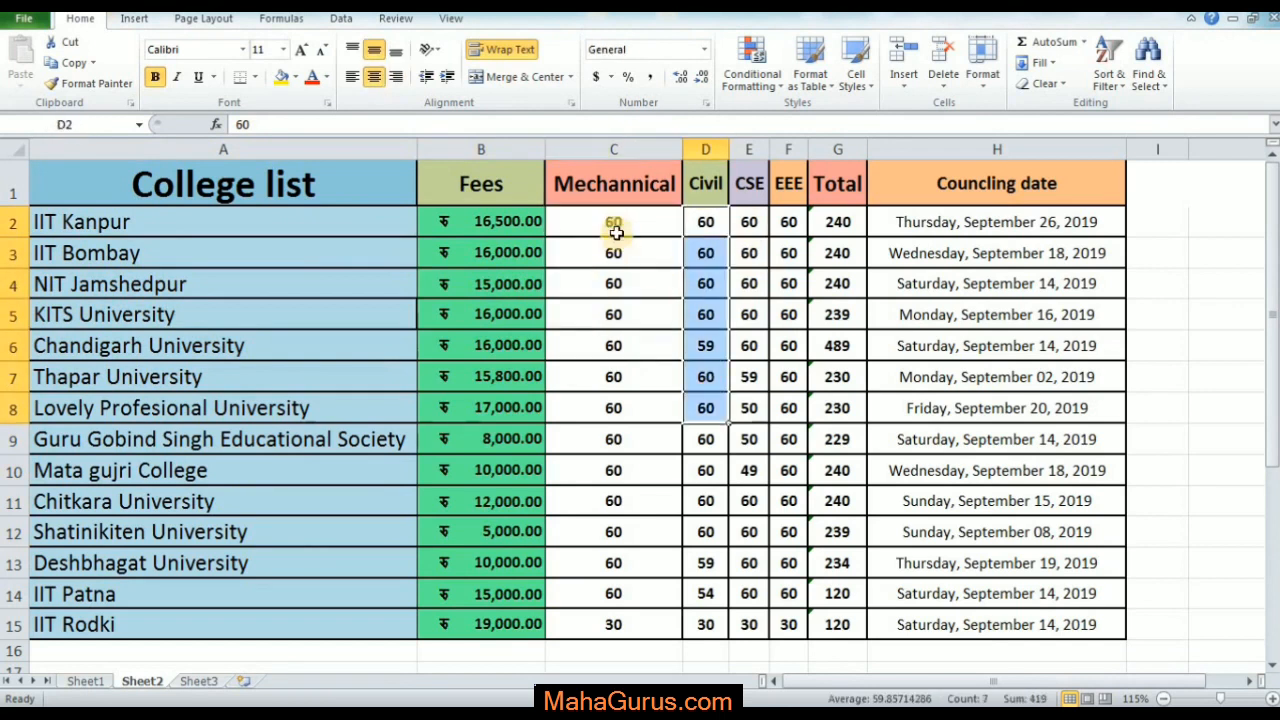
pyautogui.moveTo(837, 253); pyautogui.dragTo(838, 470)
pyautogui.moveTo(993, 233); pyautogui.dragTo(990, 563)
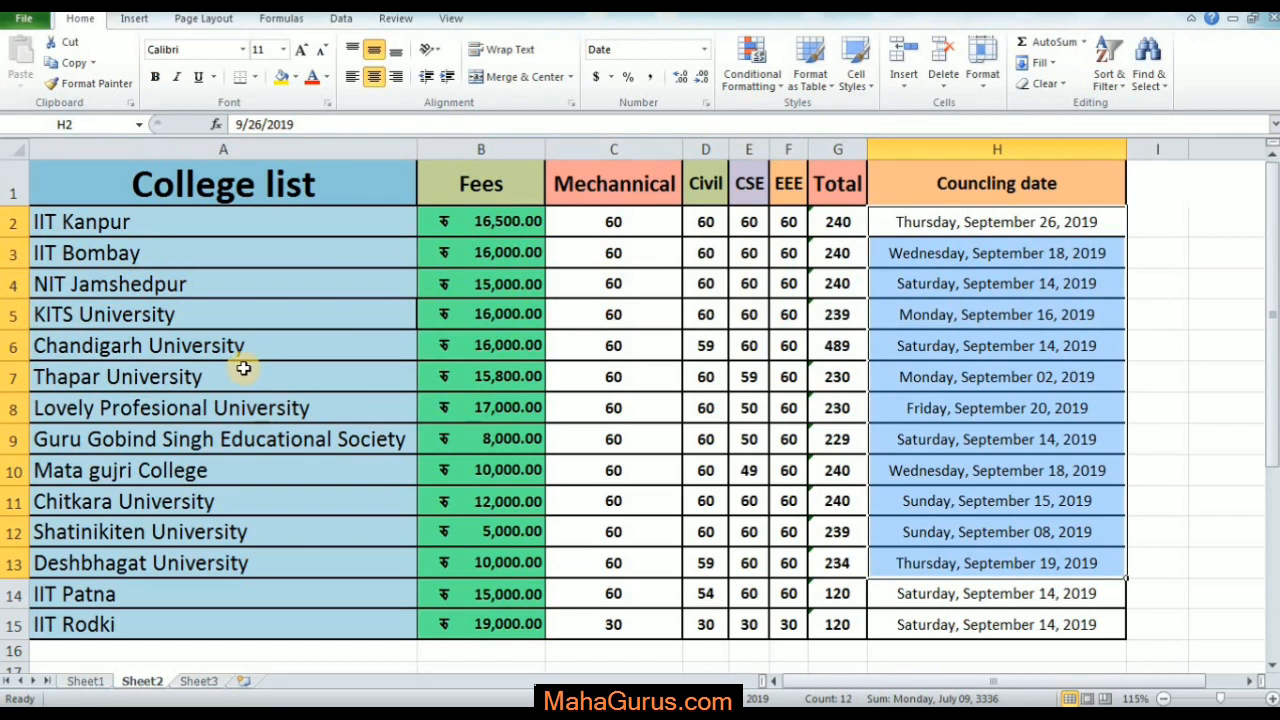
pyautogui.click(300, 258)
# - Add filters to the header row A1:H1 of the college table
pyautogui.moveTo(300, 189); pyautogui.dragTo(960, 190)
pyautogui.click(383, 320)
pyautogui.moveTo(410, 193); pyautogui.dragTo(1047, 181)
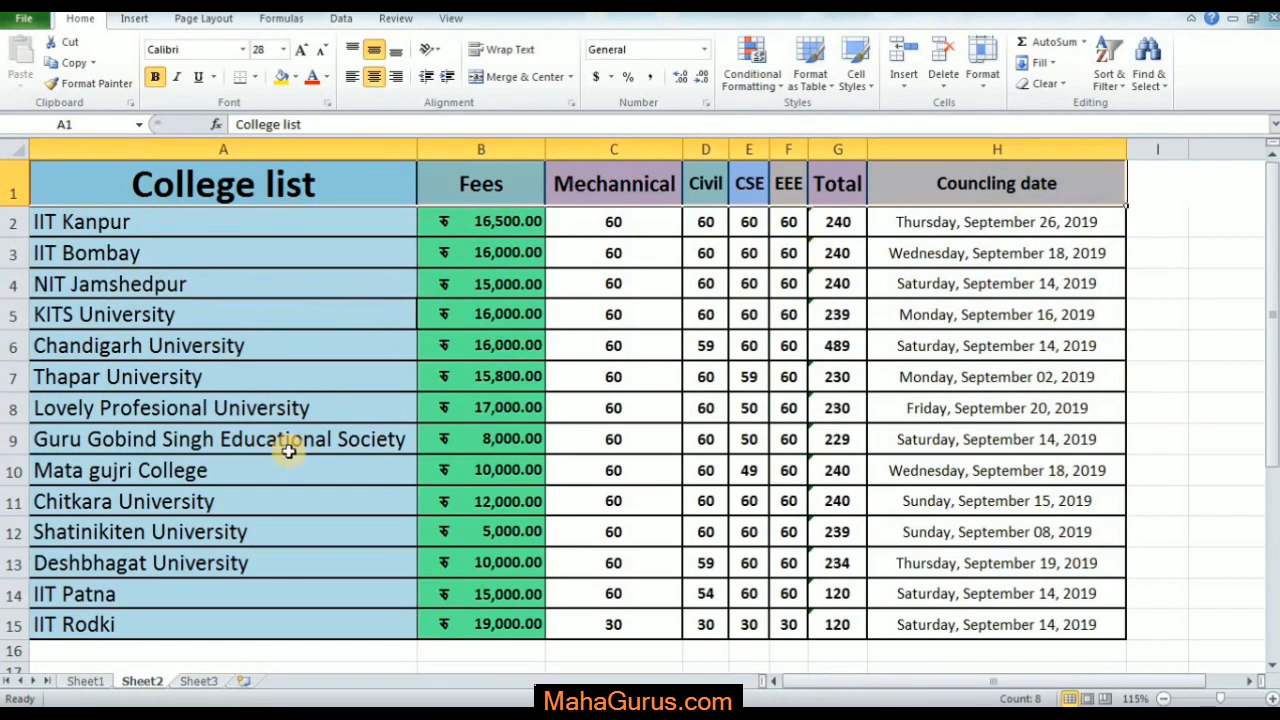
pyautogui.click(262, 267)
pyautogui.moveTo(237, 183); pyautogui.dragTo(937, 183)
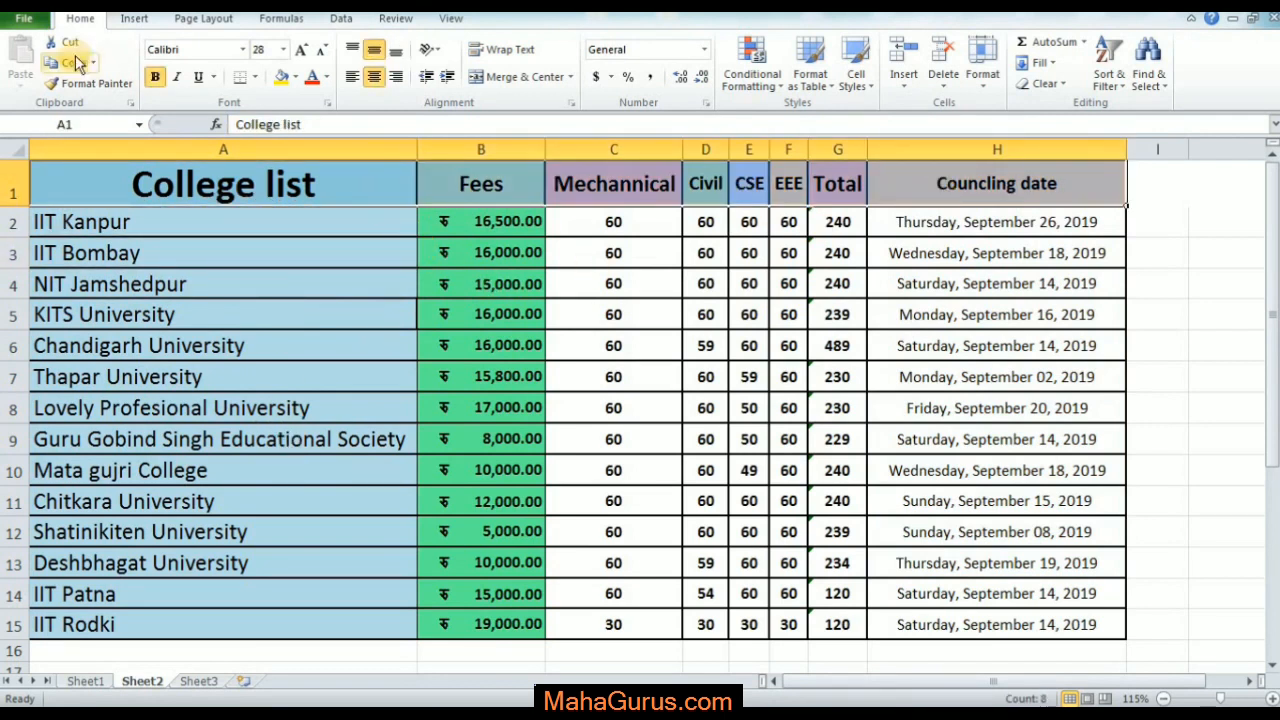
pyautogui.click(1114, 86)
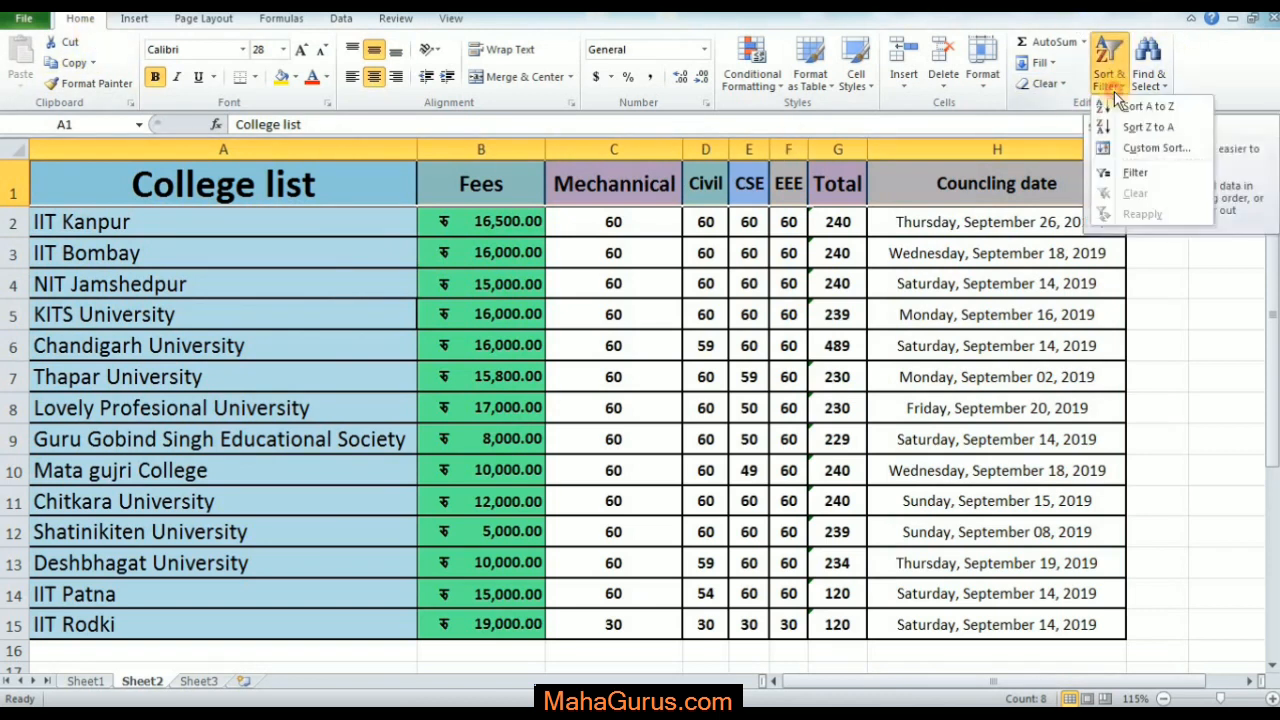
pyautogui.click(1104, 175)
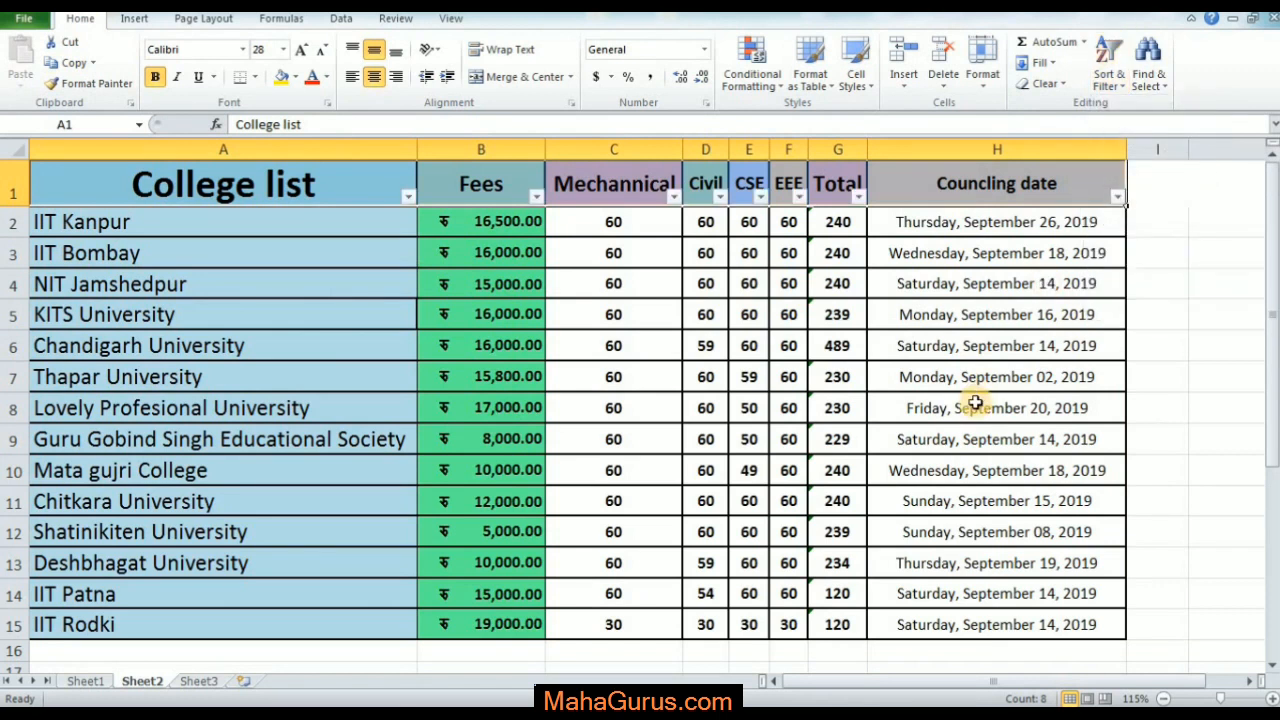
pyautogui.click(409, 280)
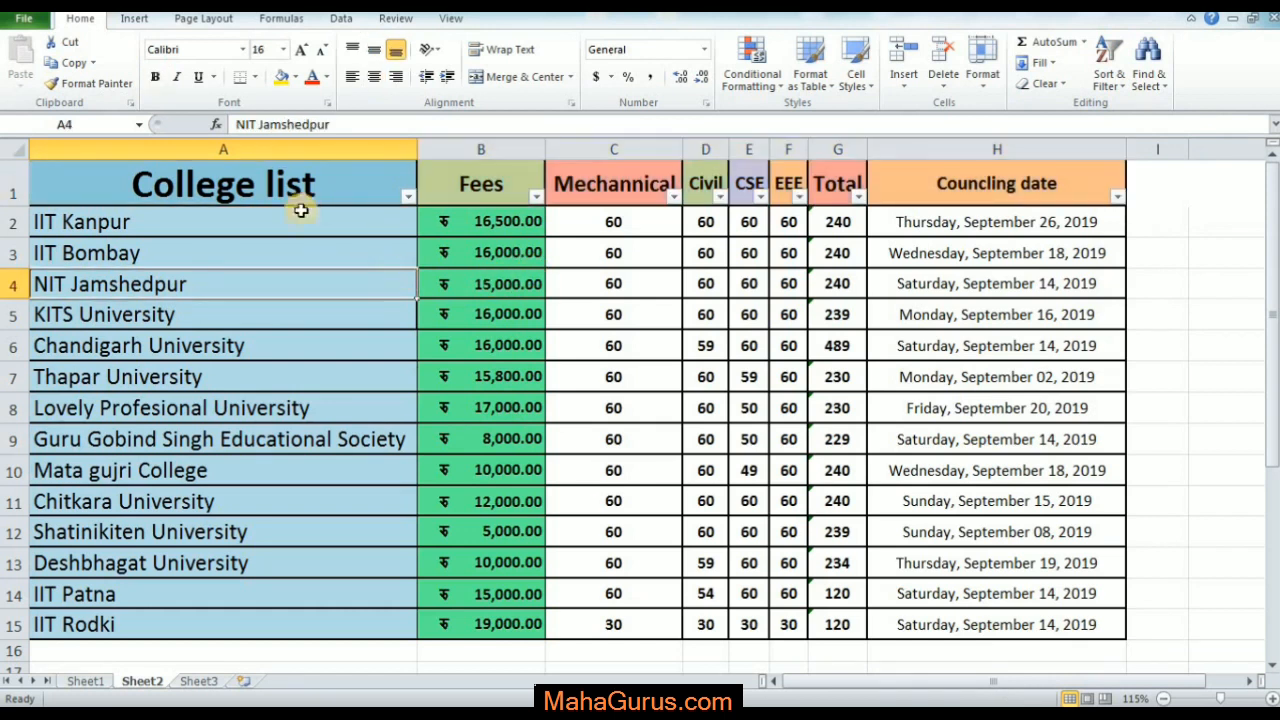
pyautogui.click(320, 186)
pyautogui.click(486, 191)
pyautogui.click(640, 186)
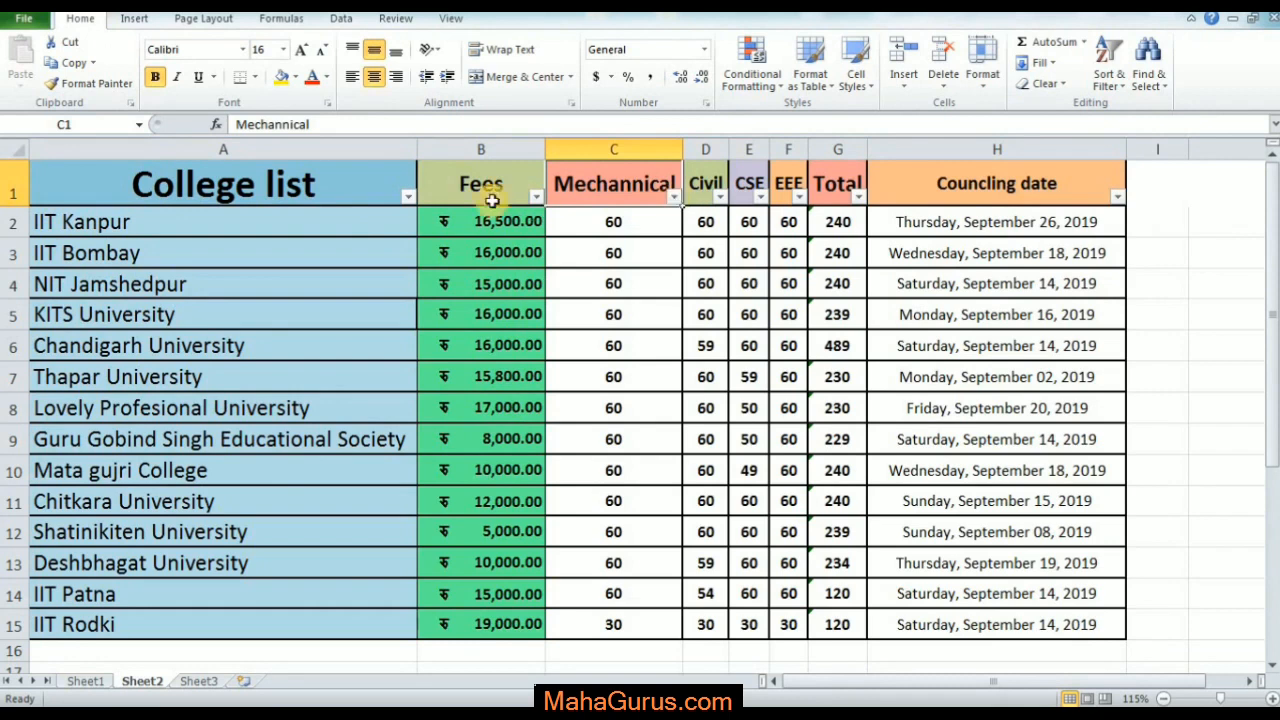
# - Filter the College list column to exclude Chitkara University
pyautogui.click(409, 197)
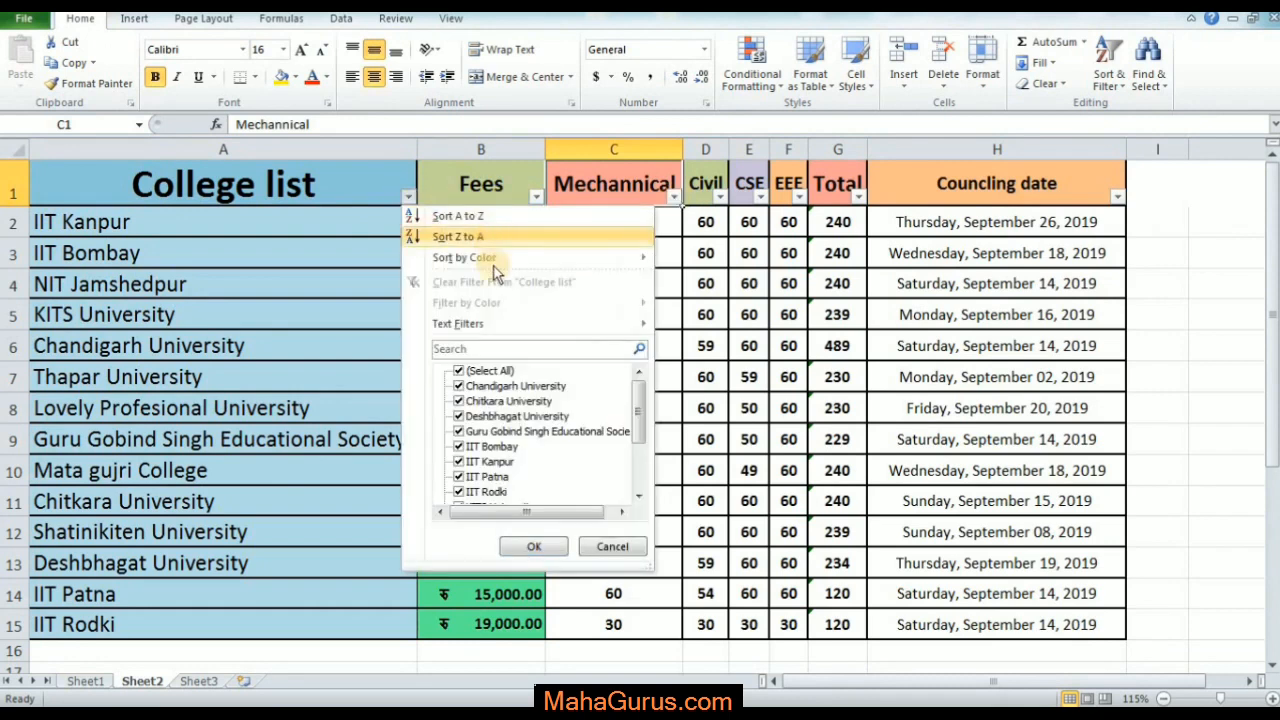
pyautogui.click(535, 547)
pyautogui.click(409, 197)
pyautogui.click(459, 401)
pyautogui.click(530, 545)
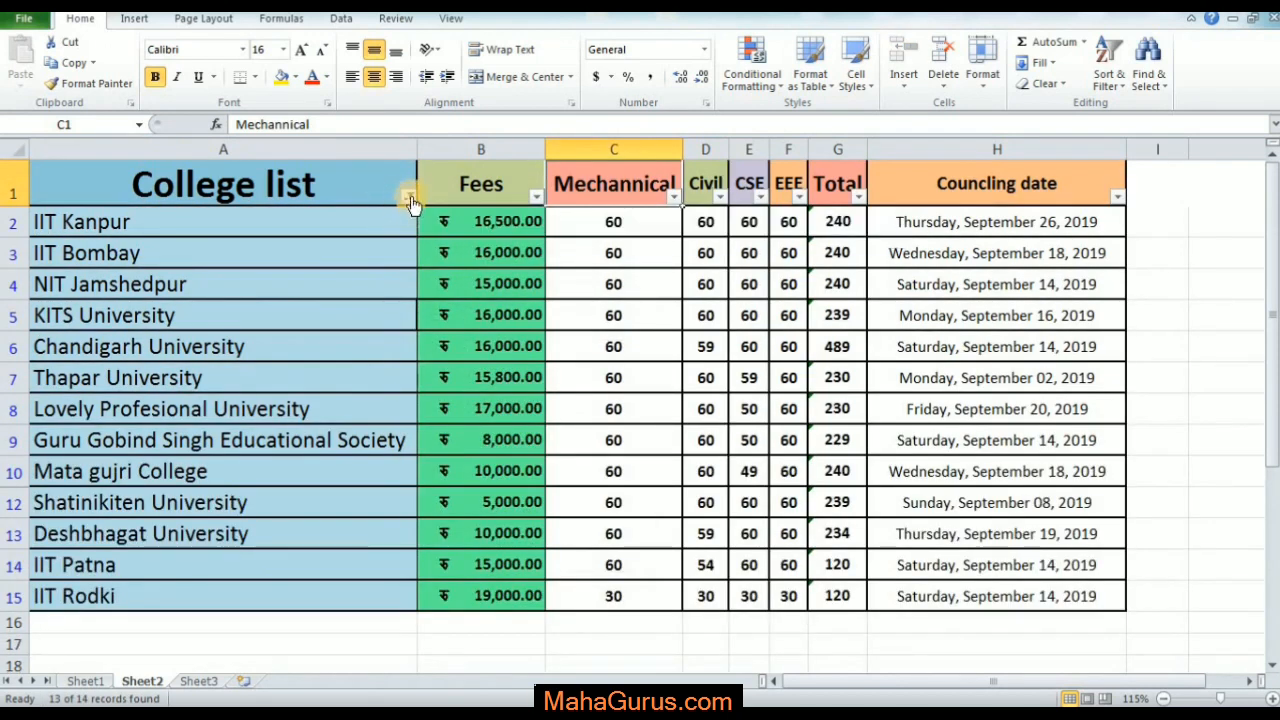
# - Remove the Chitkara University exclusion from the College list column
pyautogui.click(409, 197)
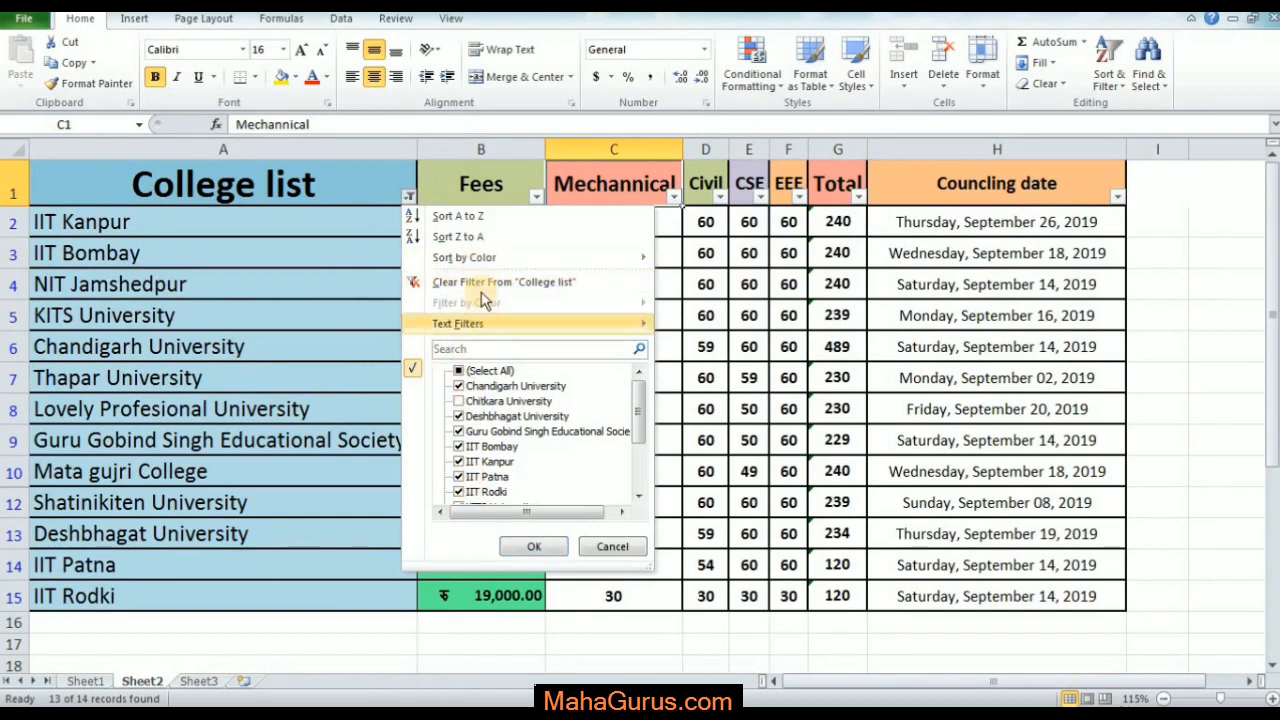
pyautogui.click(363, 340)
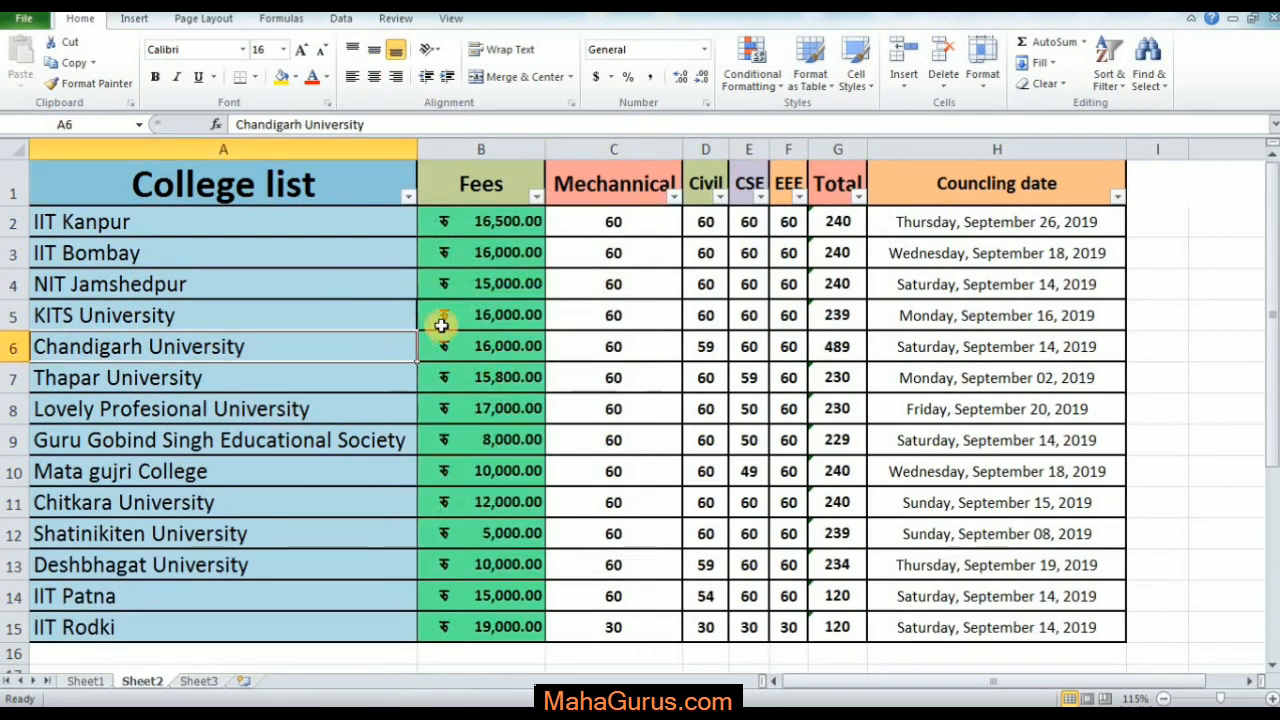
pyautogui.click(488, 285)
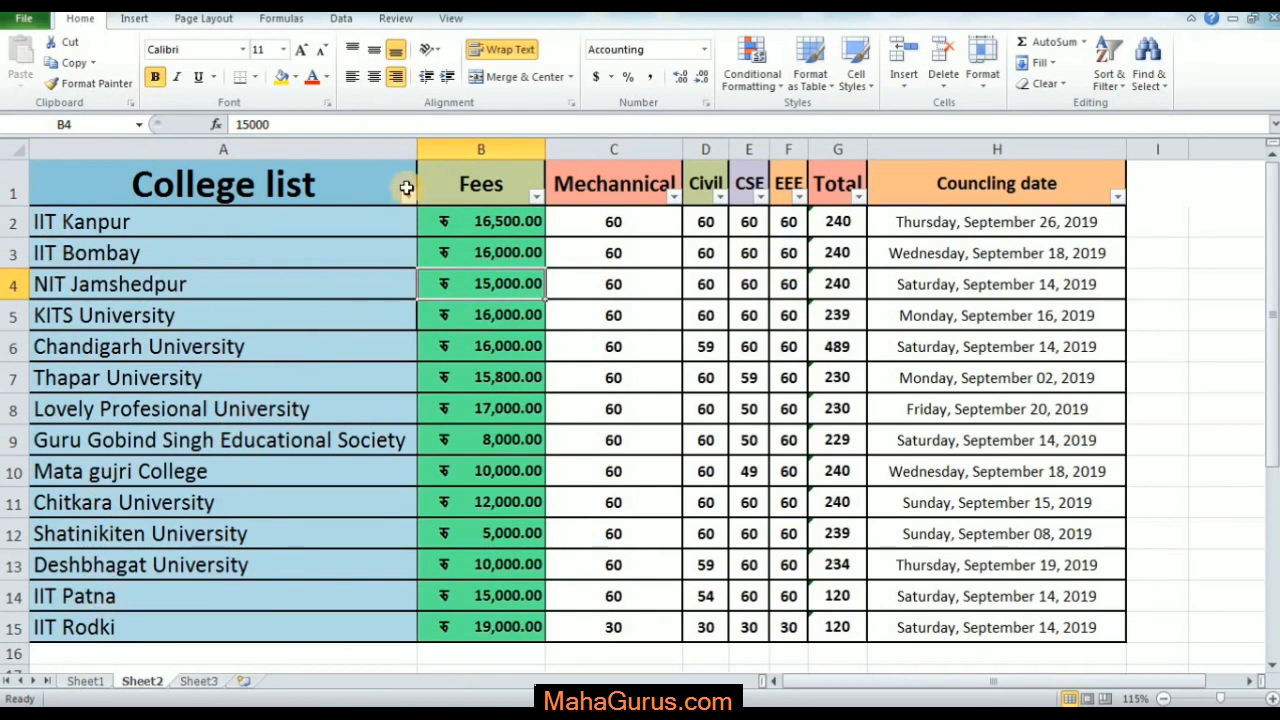
# - Filter the College list column to only IIT Bombay, IIT Kanpur, IIT Patna and IIT Rodki, and undo that filter
pyautogui.click(409, 197)
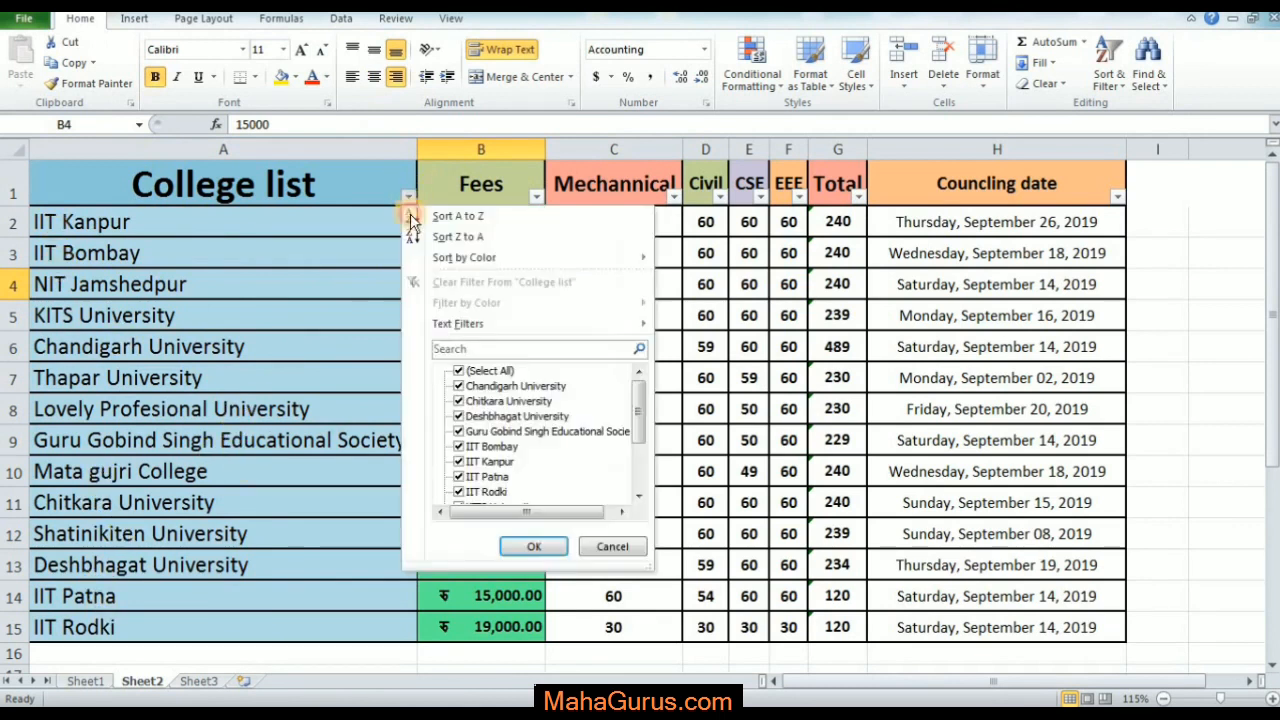
pyautogui.click(459, 371)
pyautogui.click(460, 447)
pyautogui.click(460, 462)
pyautogui.click(462, 477)
pyautogui.click(460, 492)
pyautogui.click(521, 549)
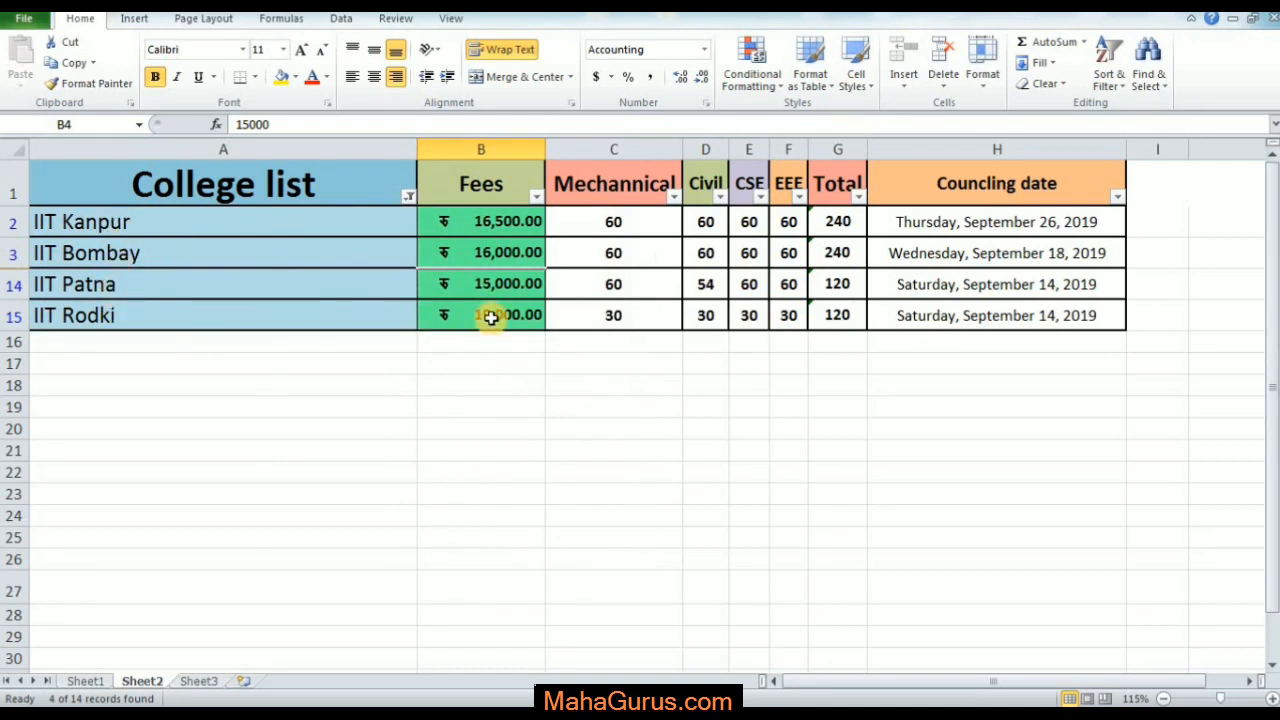
pyautogui.hotkey('ctrl', 'z')
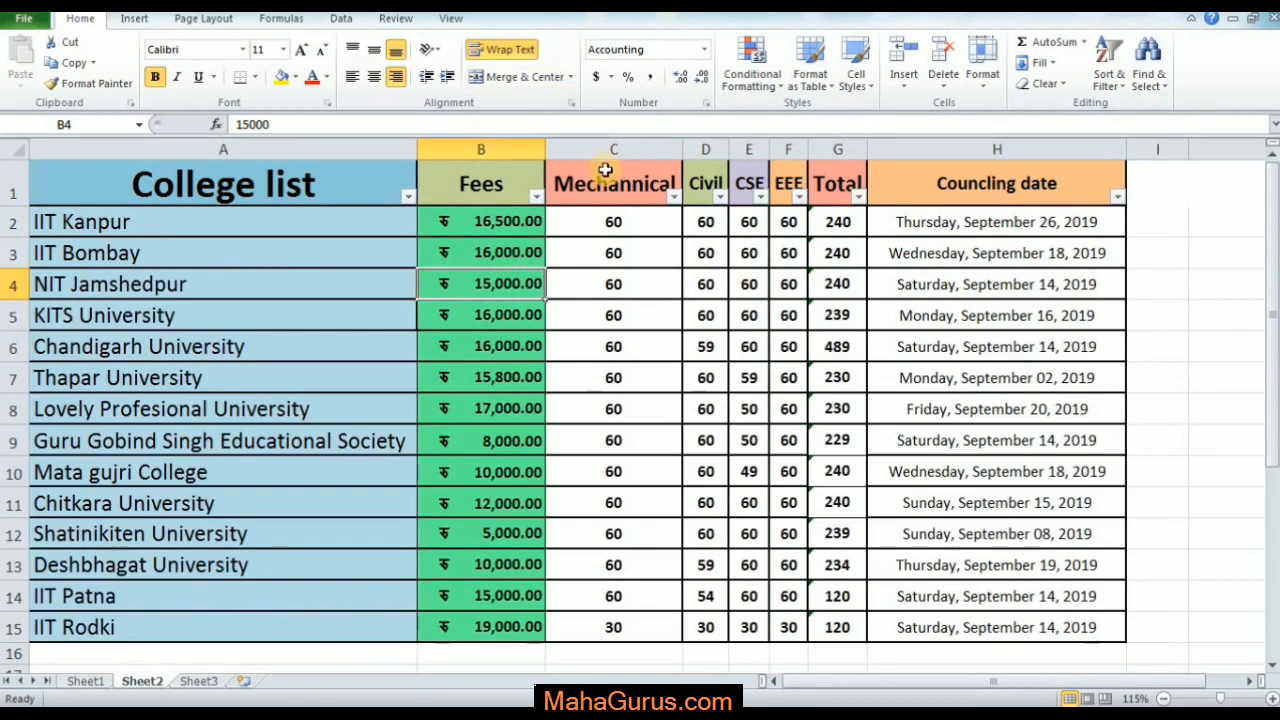
# - Apply a number filter to the Mechannical column for values equal to 60 and check the filtered rows
pyautogui.click(675, 197)
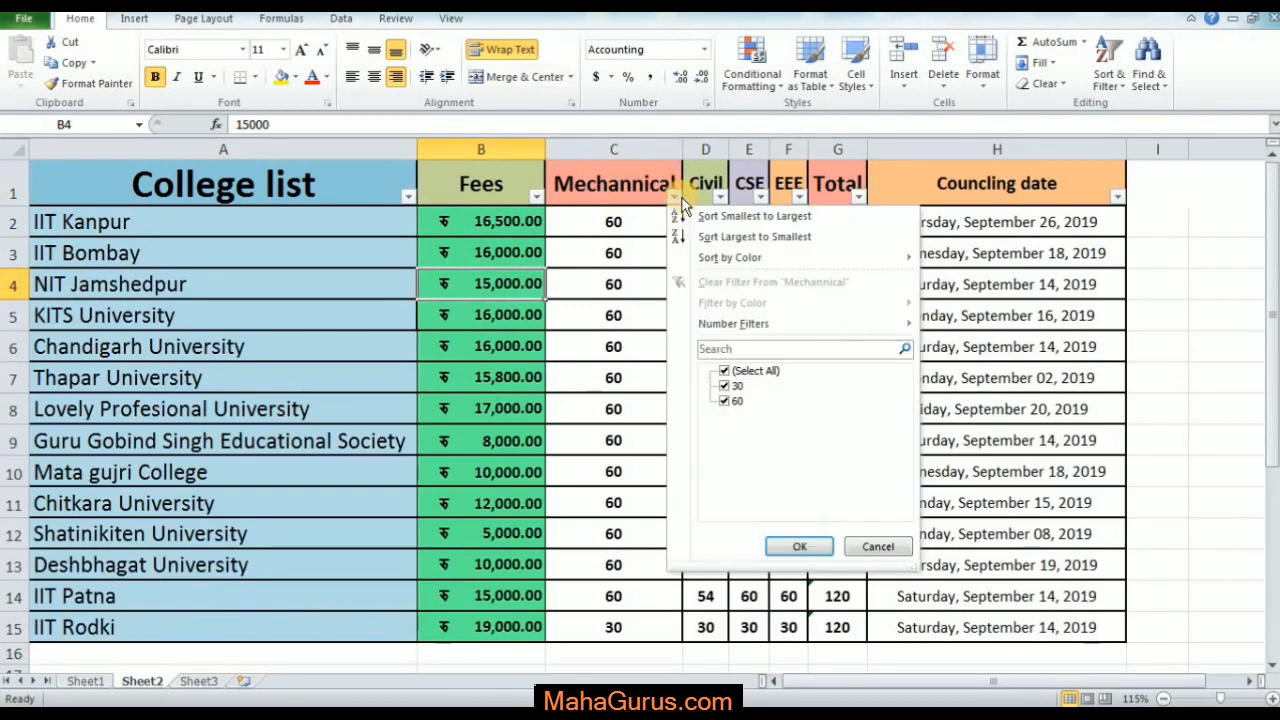
pyautogui.click(674, 196)
pyautogui.click(674, 196)
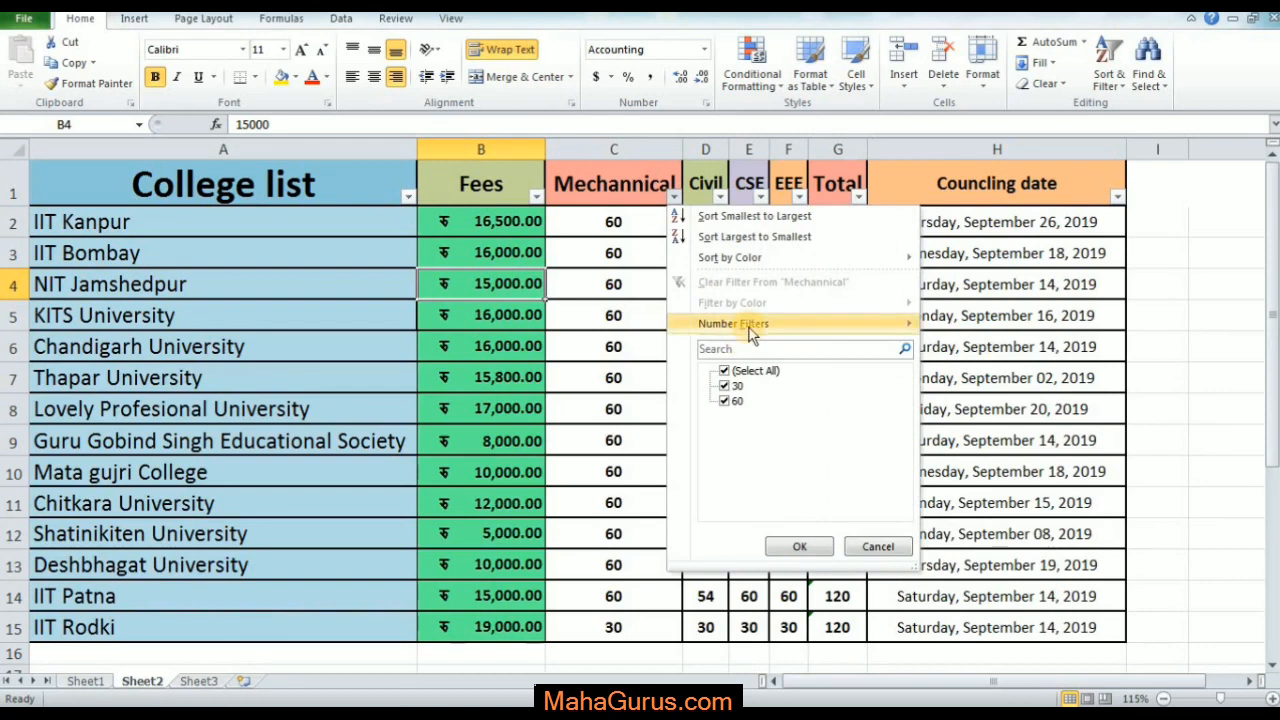
pyautogui.moveTo(890, 323)
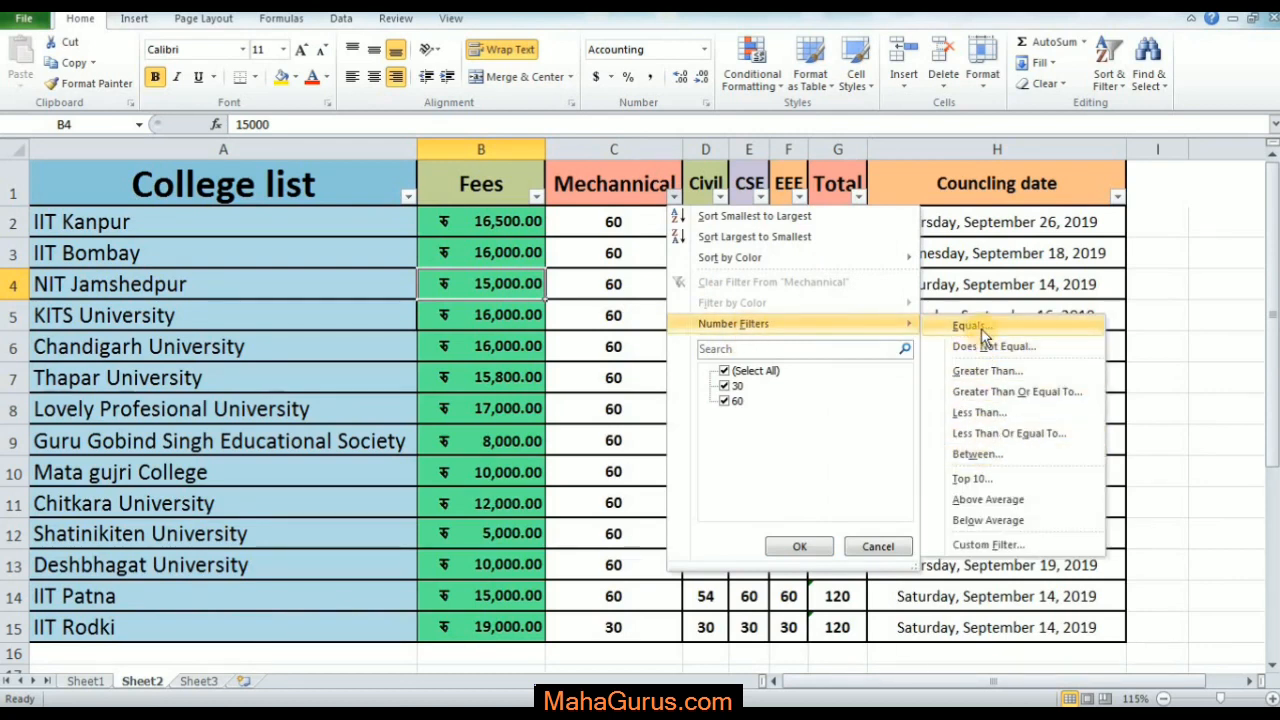
pyautogui.click(970, 326)
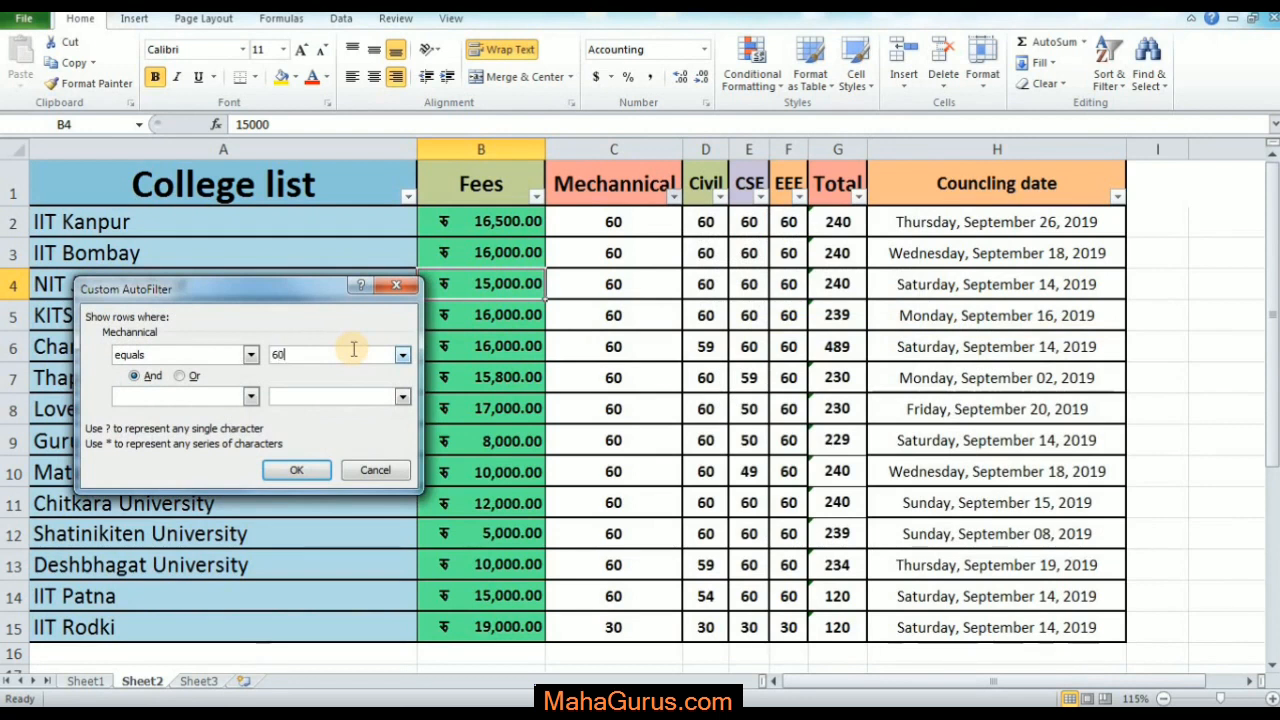
pyautogui.press('Return')
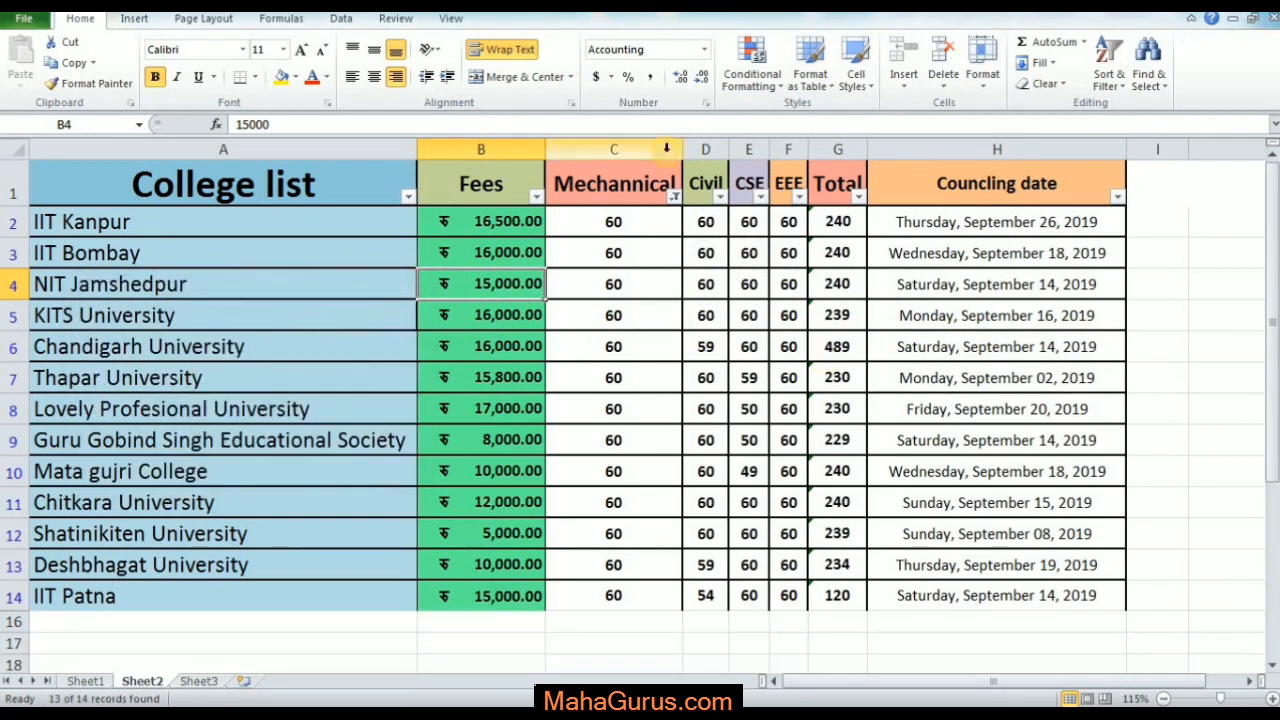
pyautogui.moveTo(669, 217); pyautogui.dragTo(646, 595)
pyautogui.moveTo(650, 230); pyautogui.dragTo(646, 595)
pyautogui.click(815, 422)
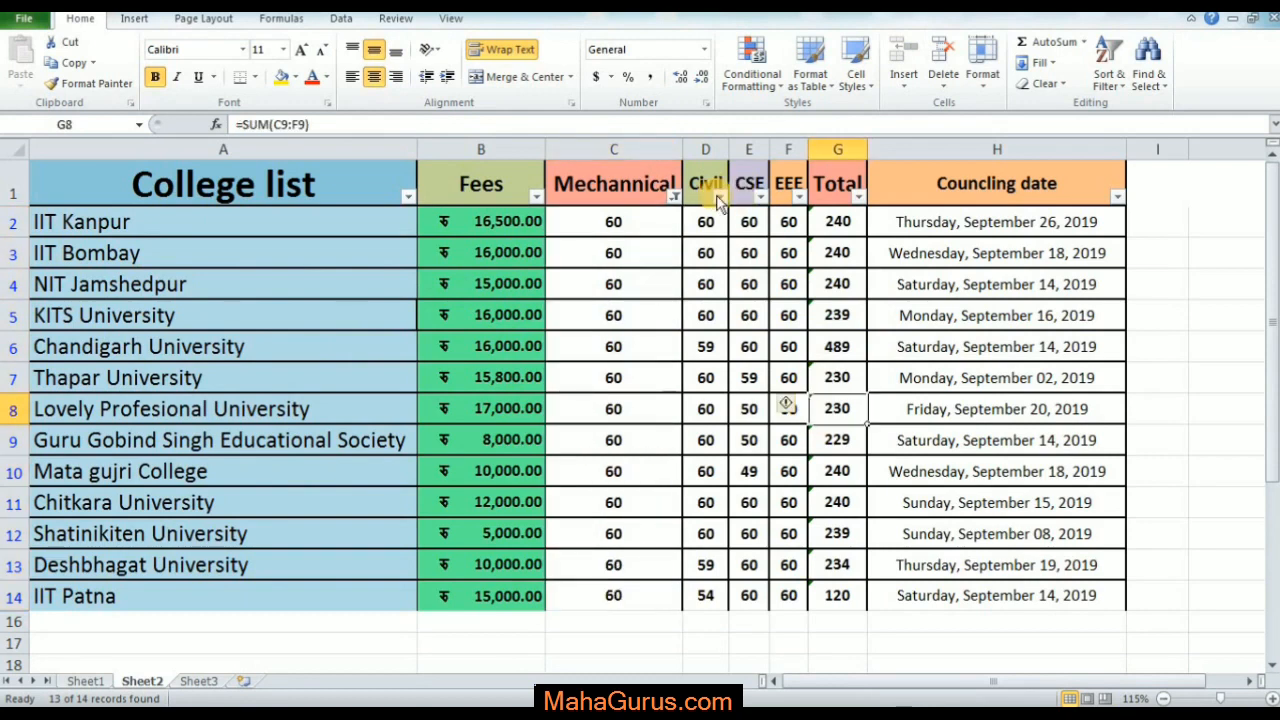
# - Apply a number filter to the Civil column for values that do not equal 60 and check the filtered rows
pyautogui.click(720, 196)
pyautogui.moveTo(803, 323)
pyautogui.click(1010, 346)
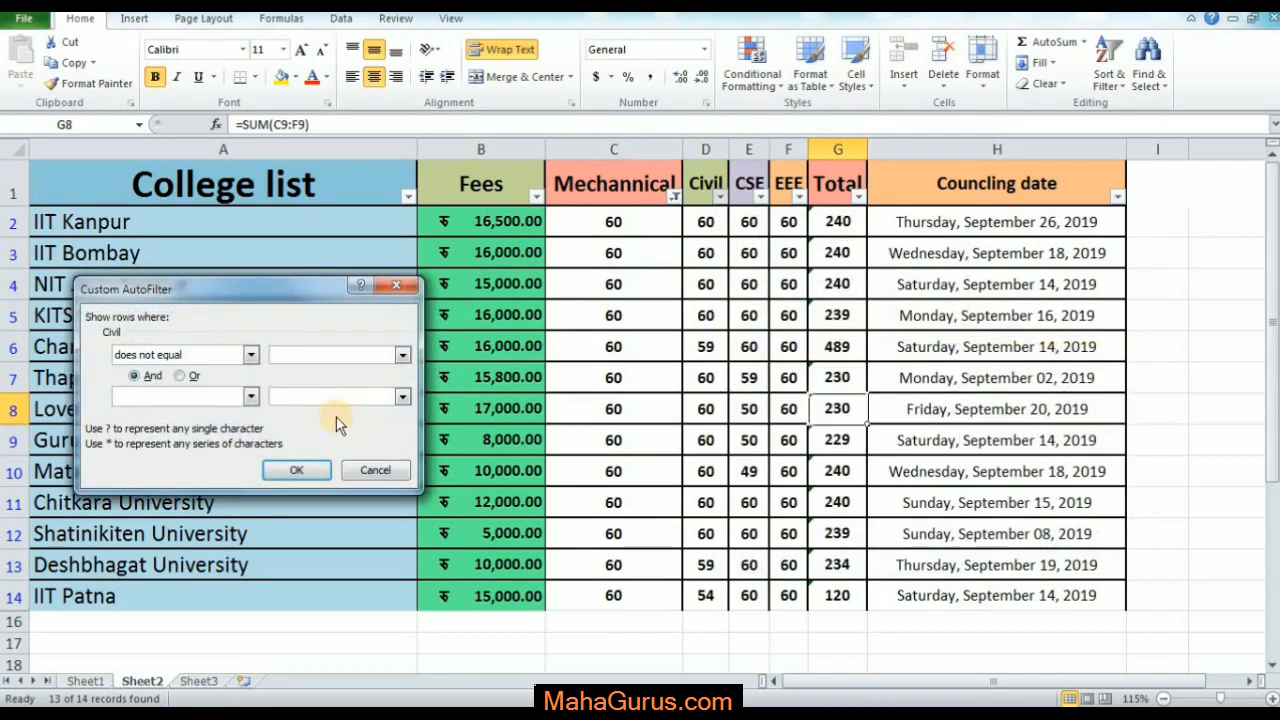
pyautogui.write('60')
pyautogui.press('Return')
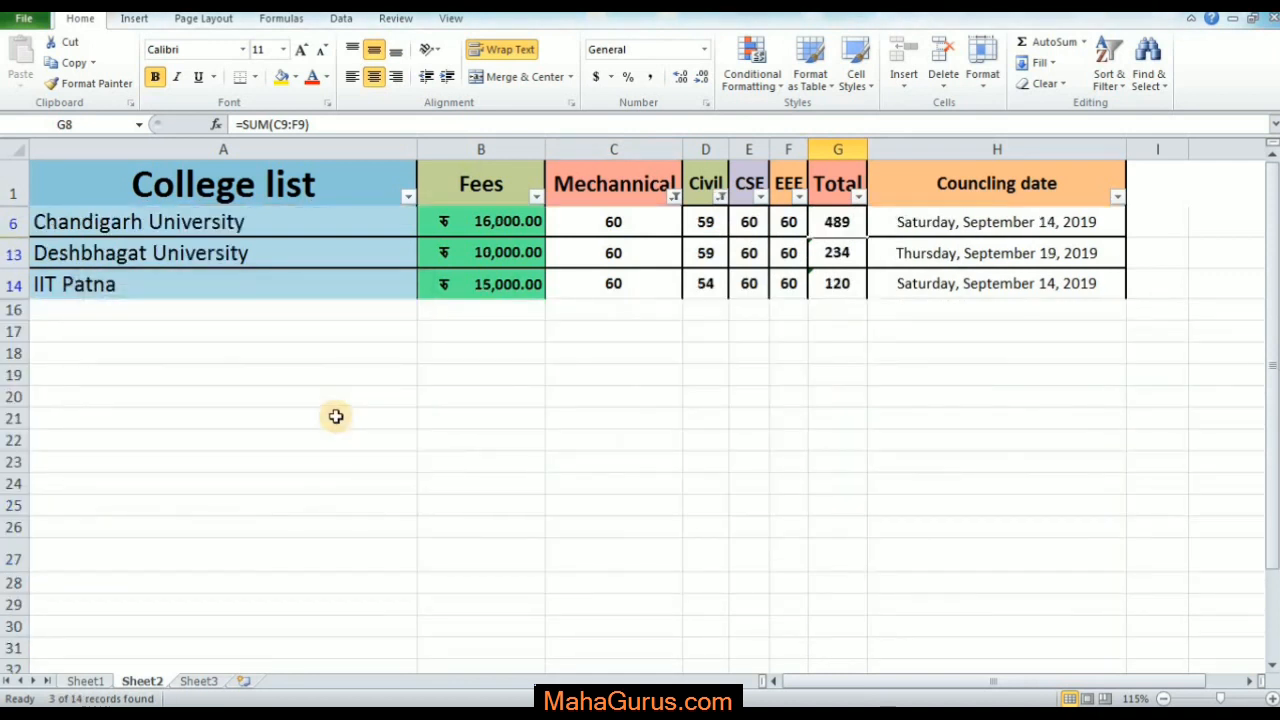
pyautogui.moveTo(724, 289)
pyautogui.mouseDown()
pyautogui.moveTo(709, 220)
pyautogui.moveTo(718, 288)
pyautogui.mouseUp()
pyautogui.click(752, 227)
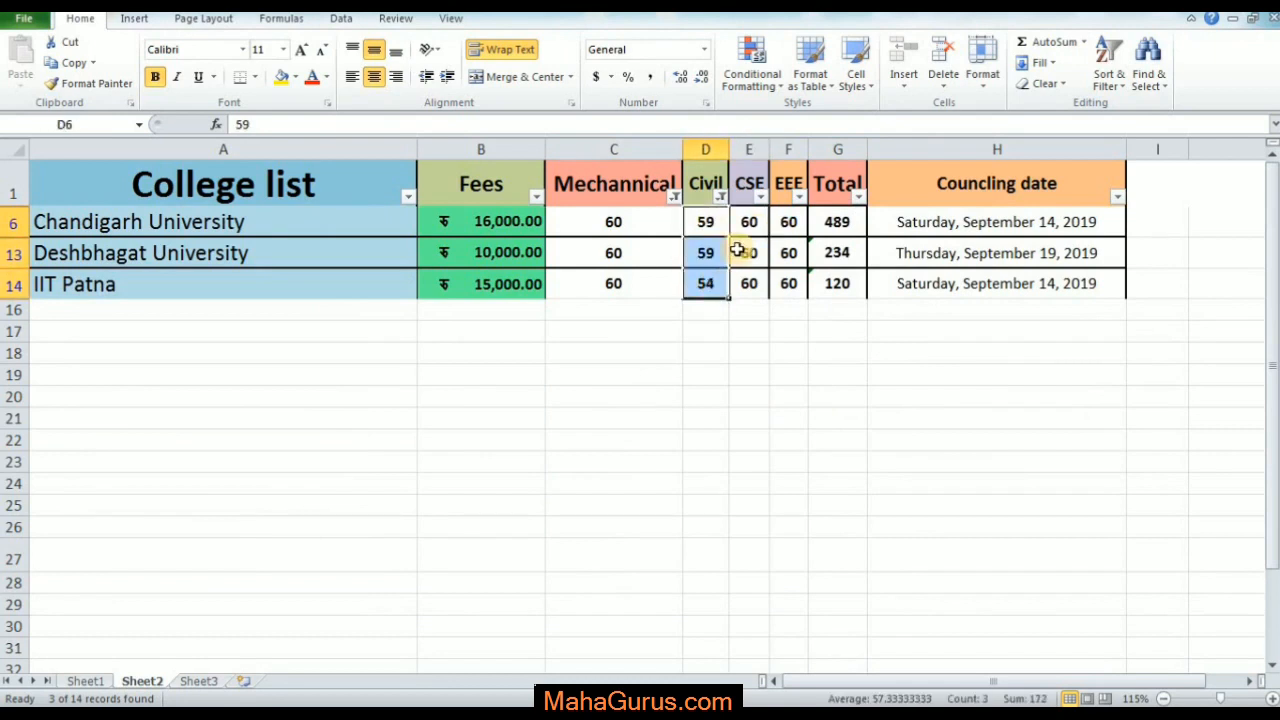
pyautogui.click(749, 249)
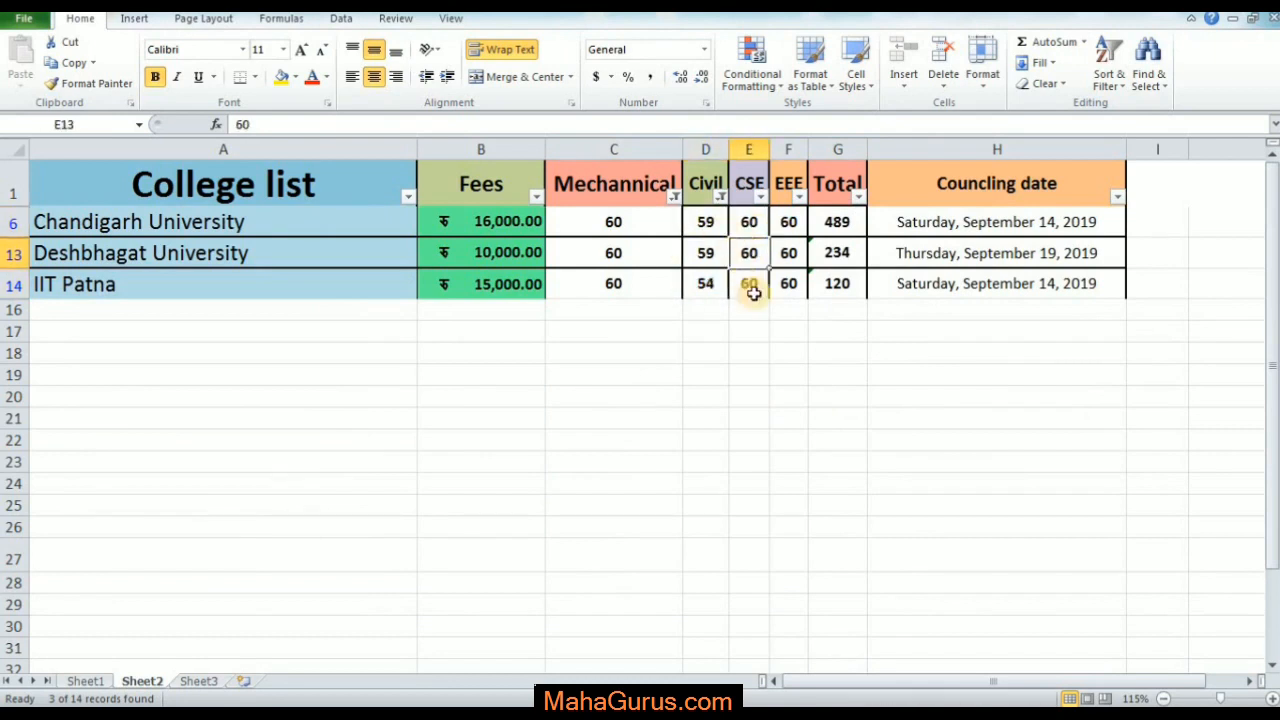
pyautogui.click(790, 285)
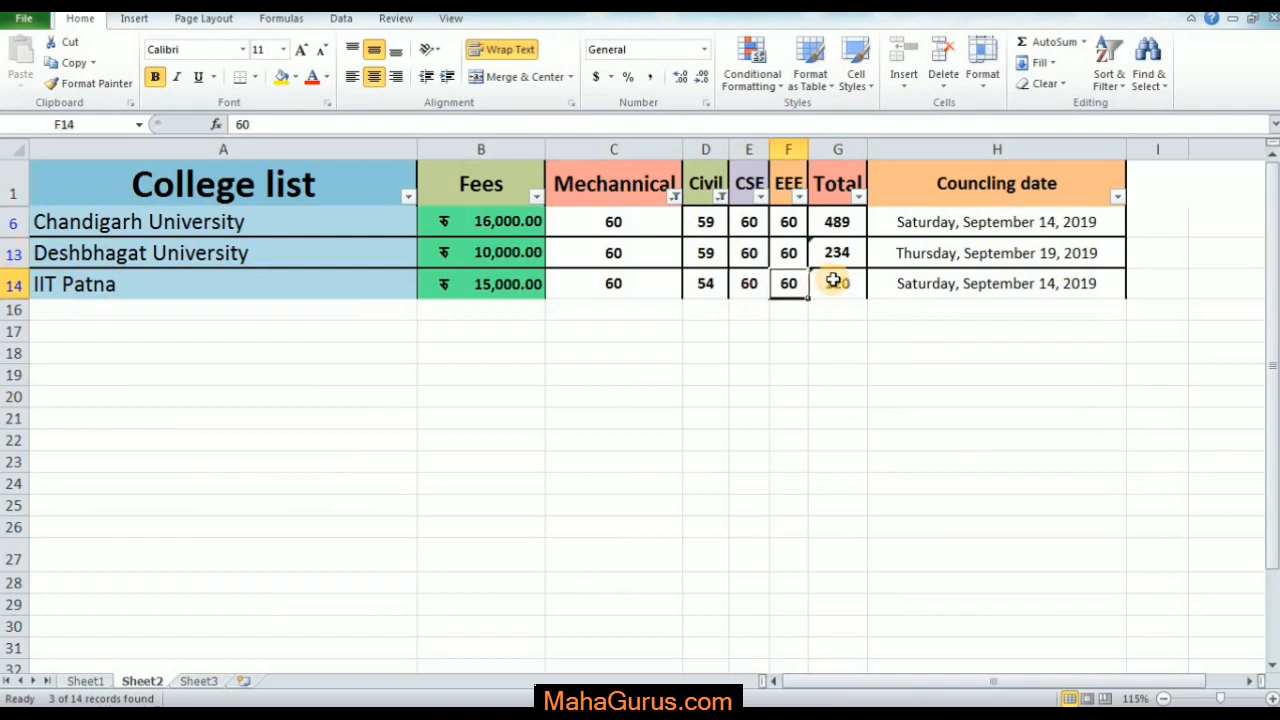
pyautogui.click(718, 256)
# - Apply a number filter to the CSE column for values less than 40
pyautogui.click(761, 196)
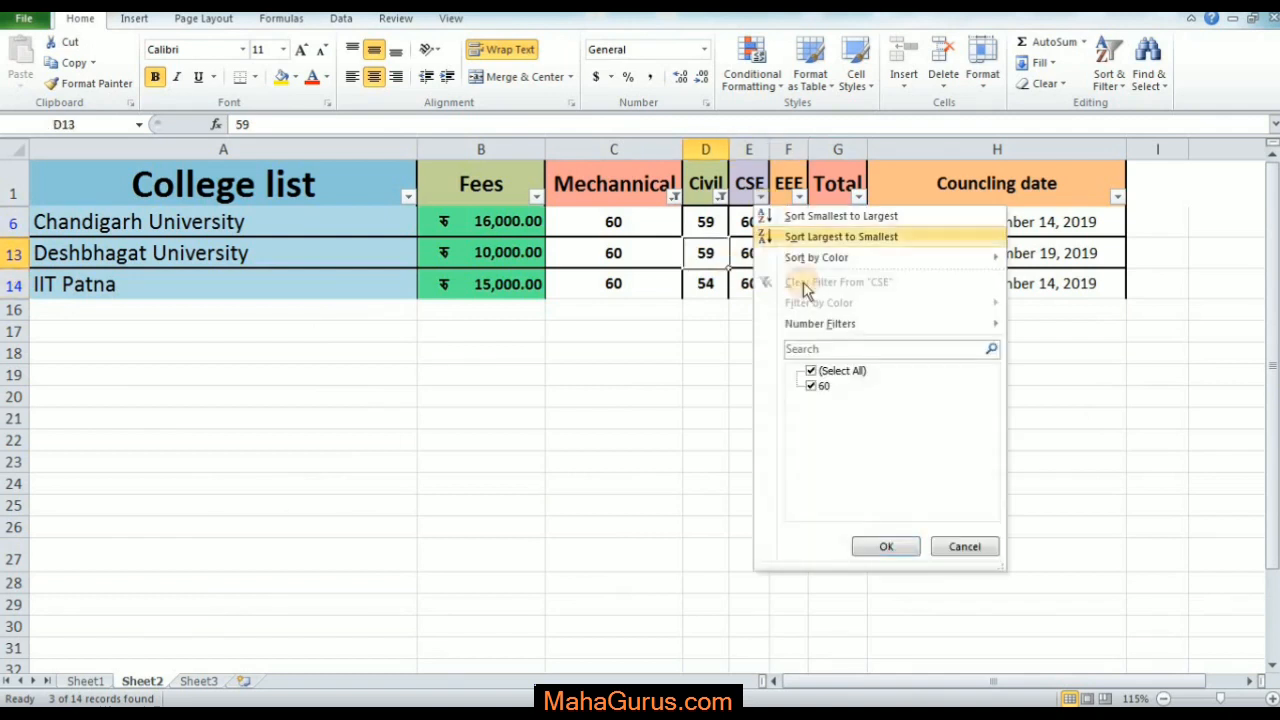
pyautogui.moveTo(840, 325)
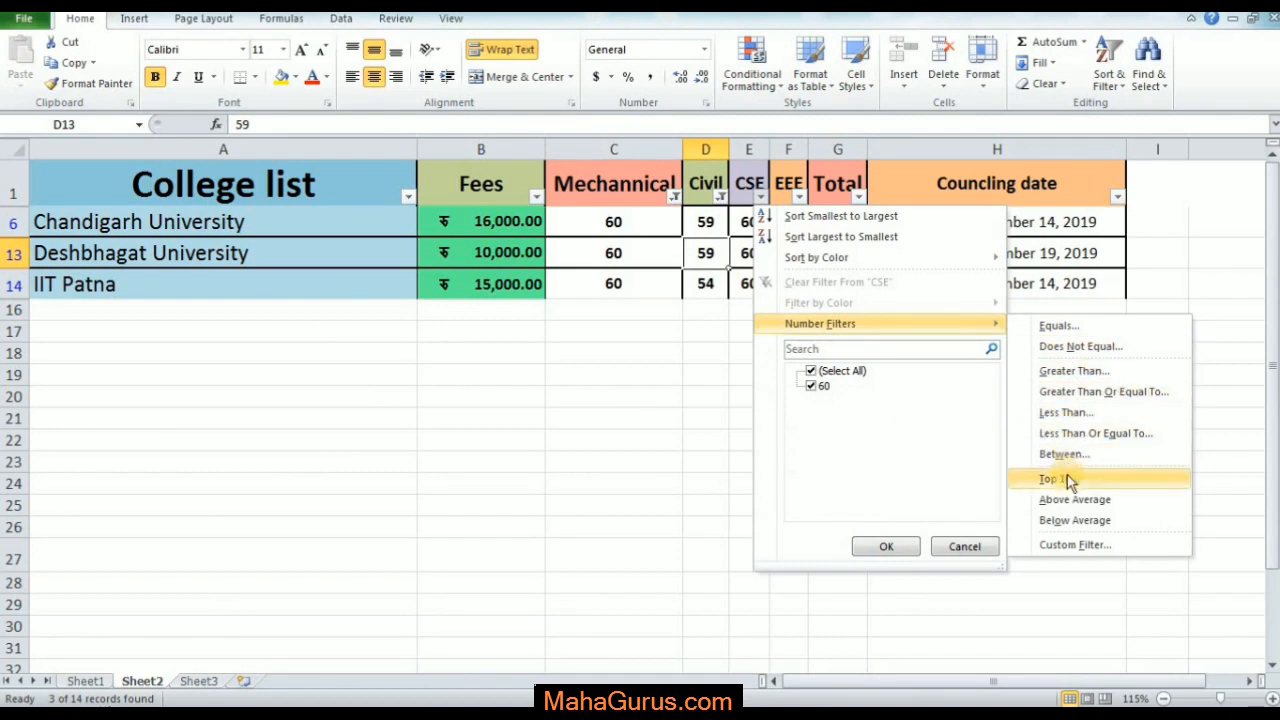
pyautogui.click(1078, 415)
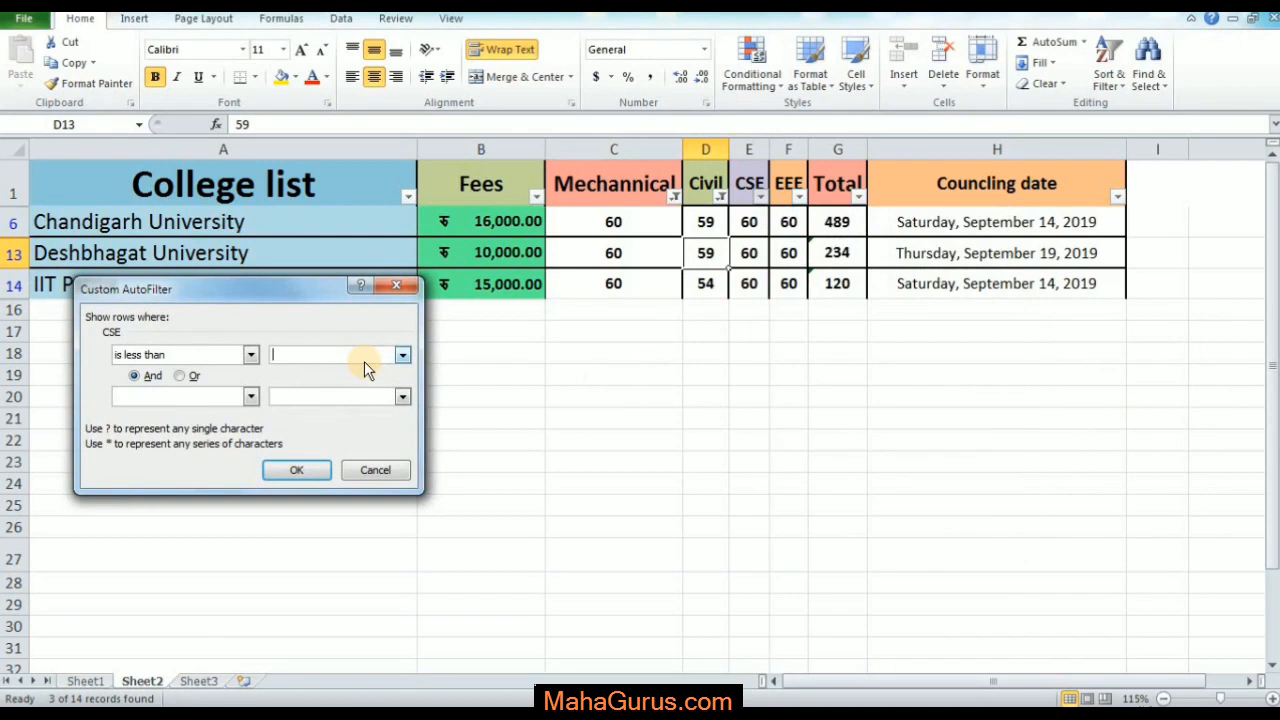
pyautogui.write('40')
pyautogui.press('Return')
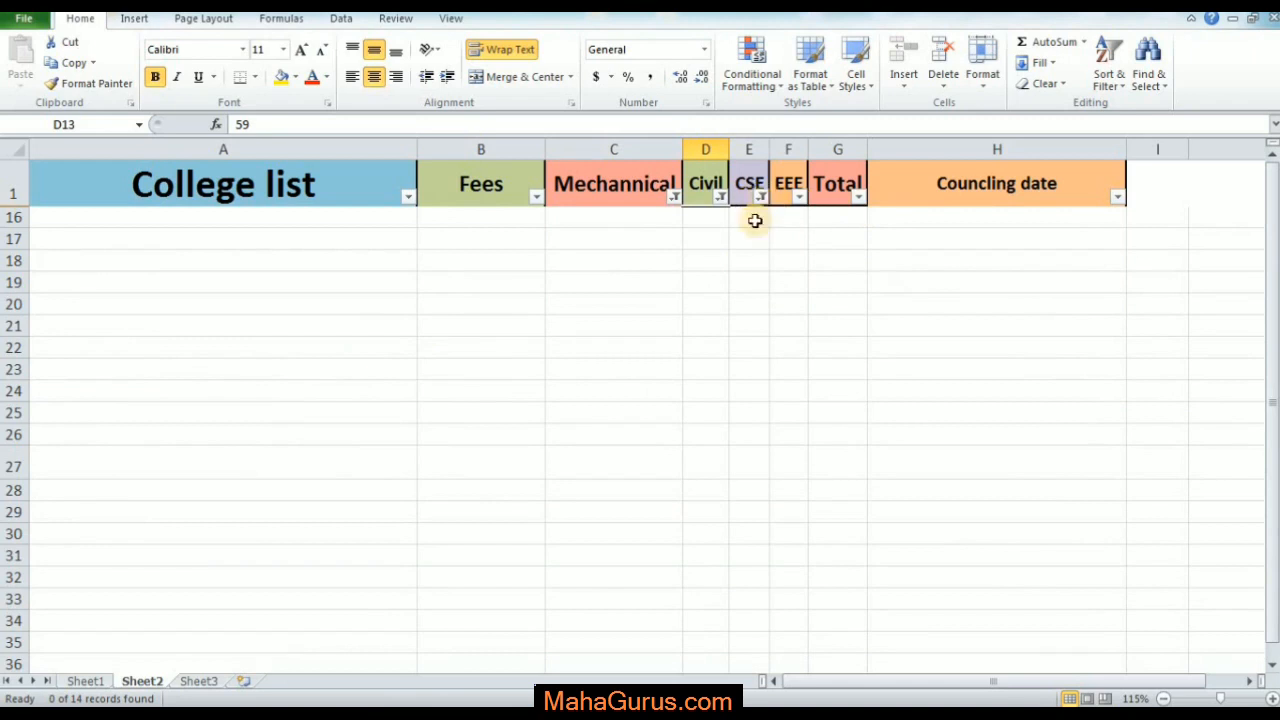
pyautogui.click(365, 238)
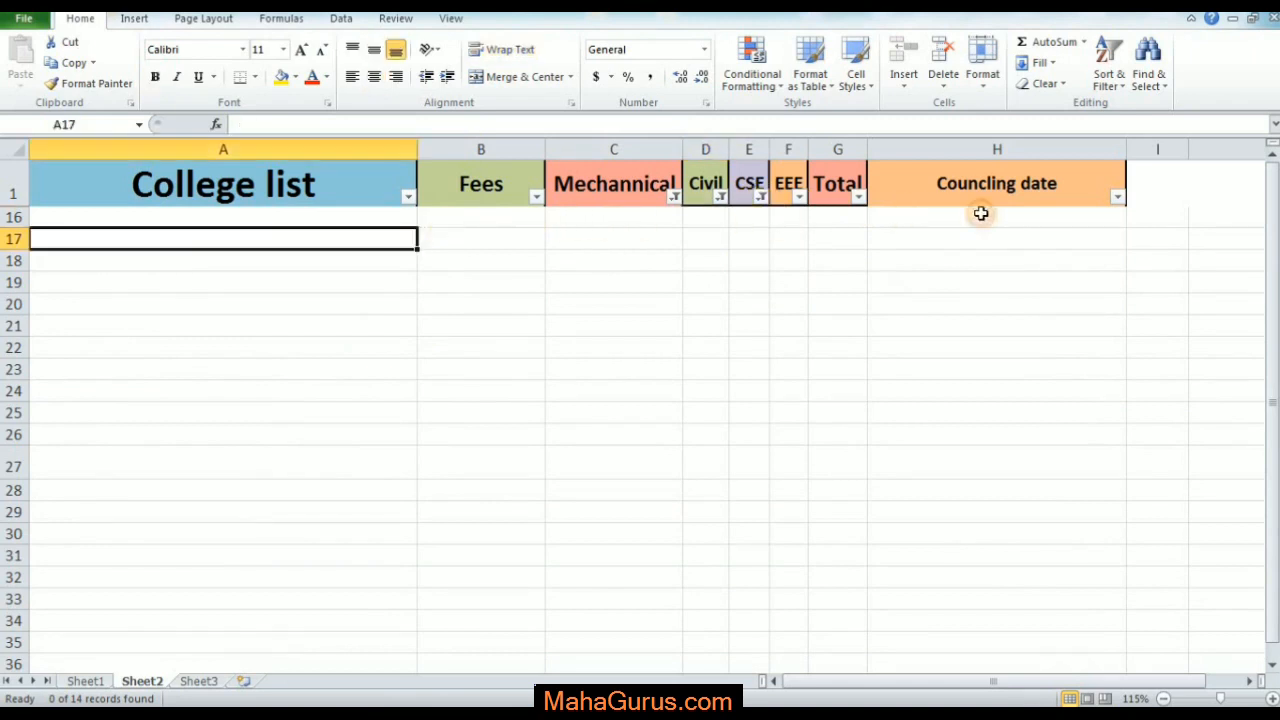
# - Clear the number filter from the CSE column
pyautogui.click(759, 216)
pyautogui.click(761, 199)
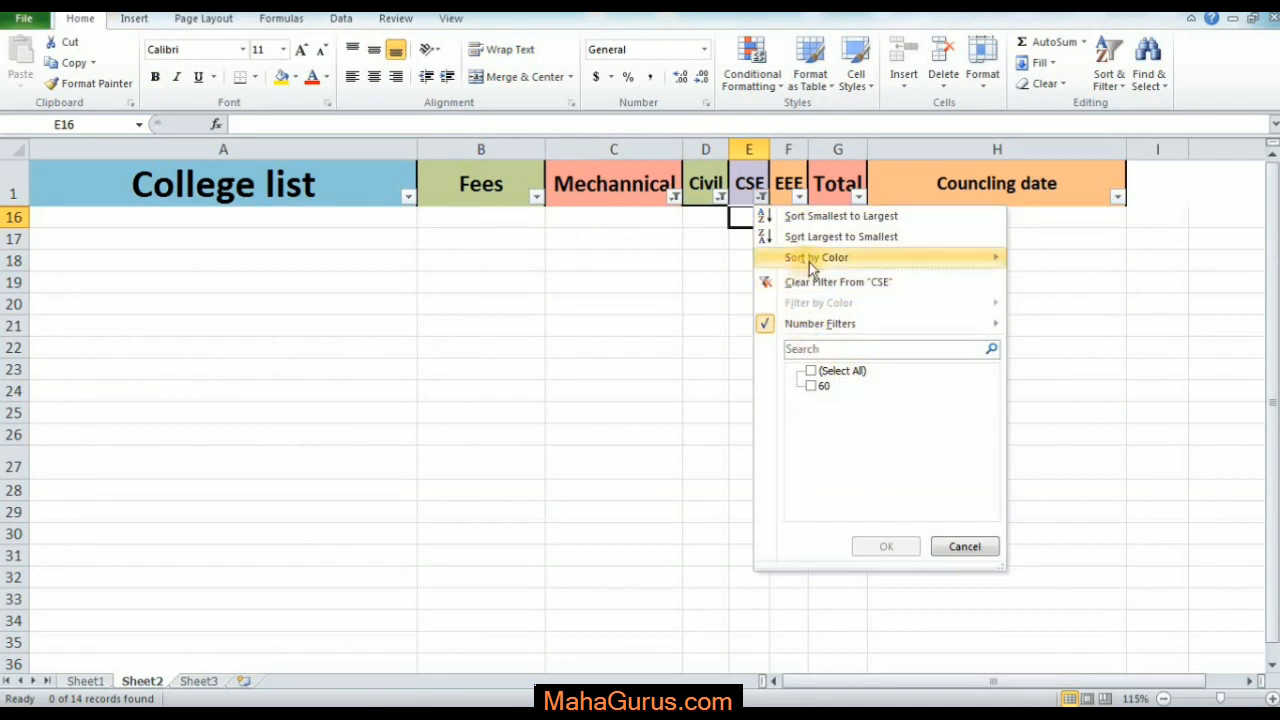
pyautogui.click(740, 195)
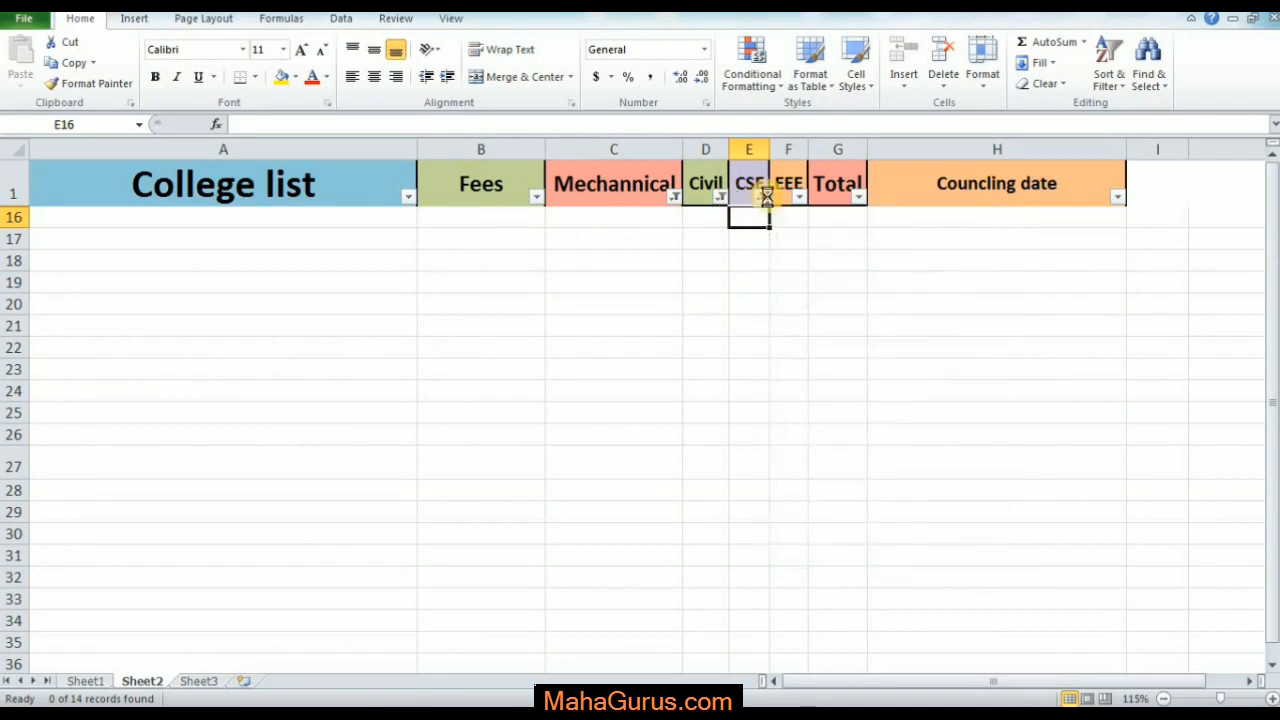
pyautogui.click(763, 197)
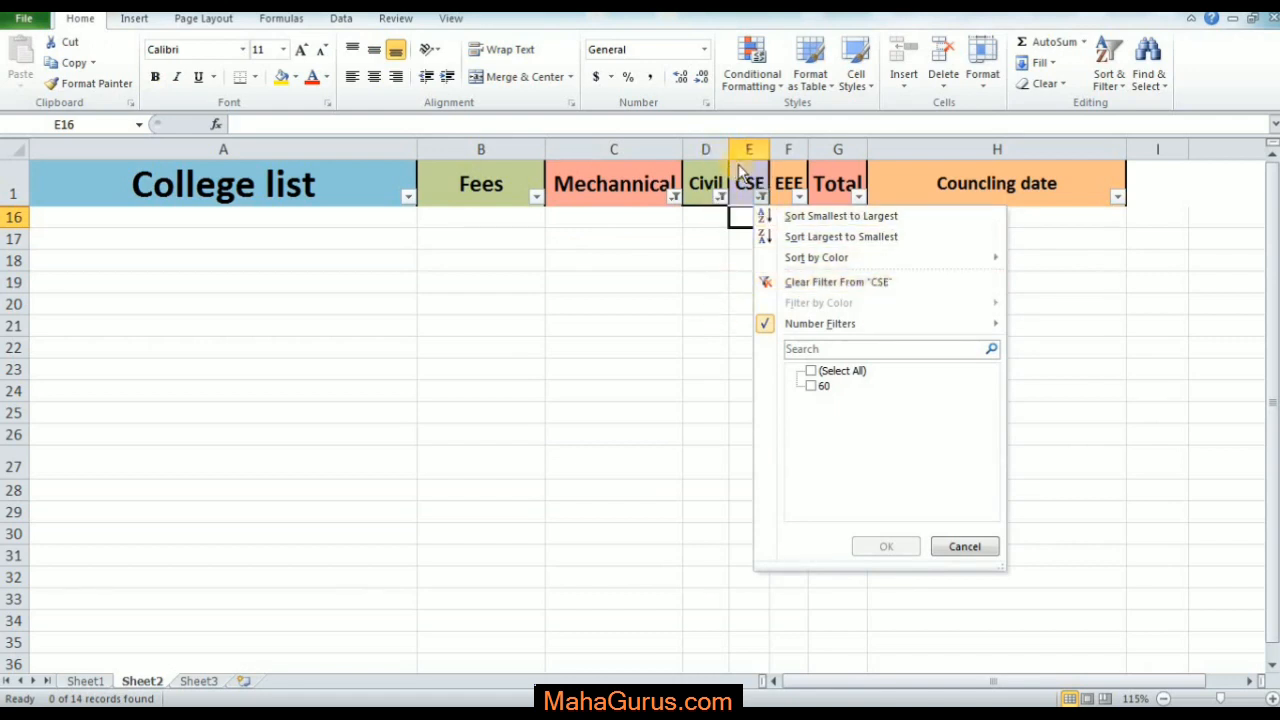
pyautogui.click(874, 281)
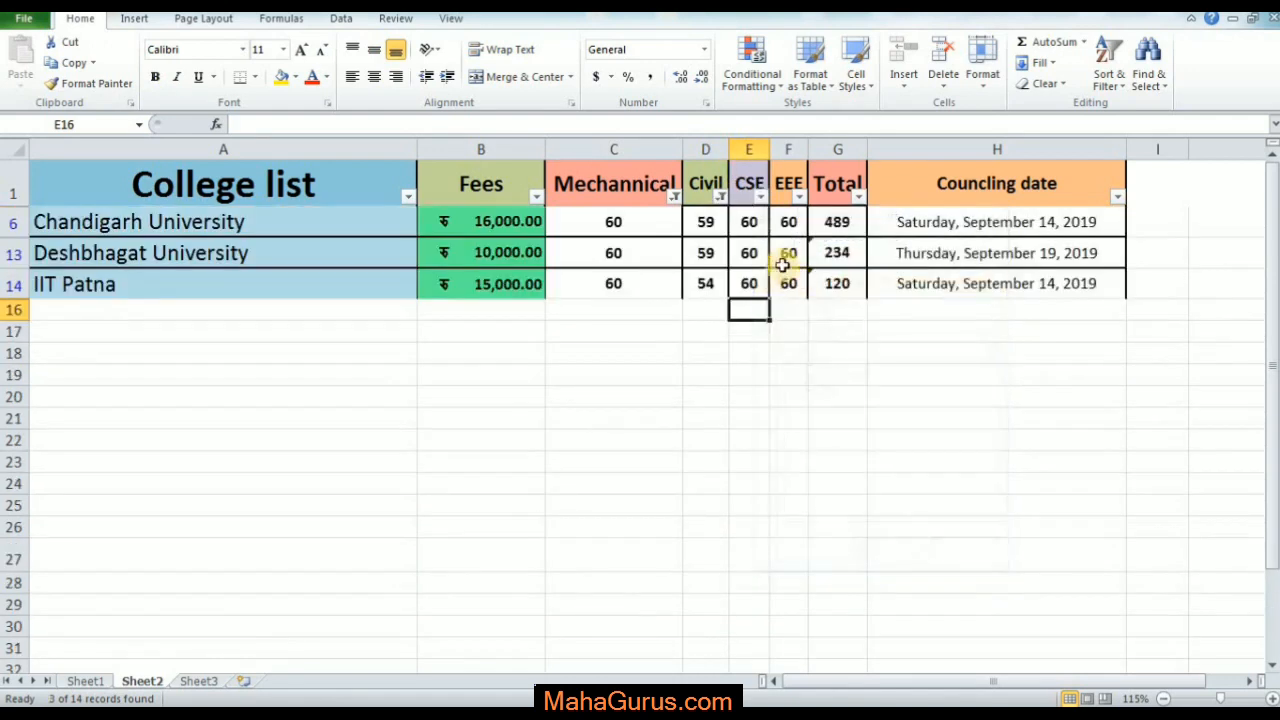
pyautogui.click(797, 353)
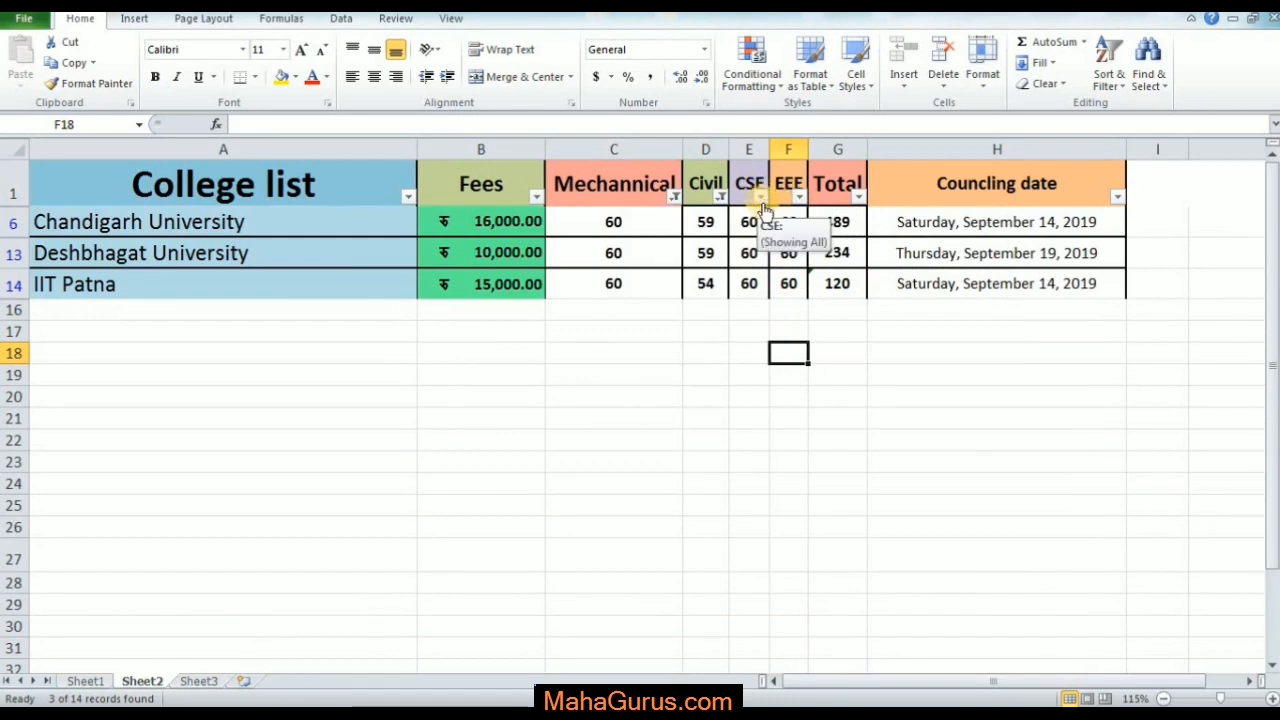
# - Remove the number filter from the Civil column and return to the table's header row
pyautogui.click(785, 223)
pyautogui.moveTo(765, 222); pyautogui.dragTo(755, 312)
pyautogui.click(810, 350)
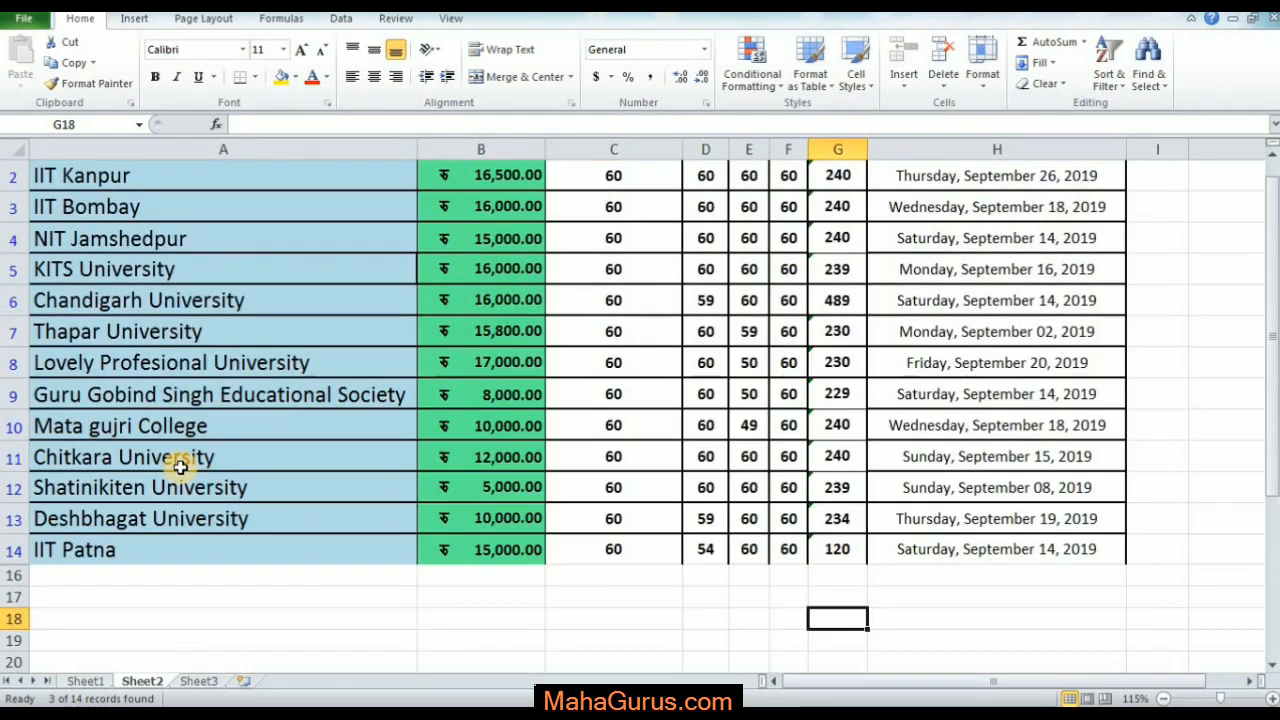
pyautogui.scroll(1, 320, 270)
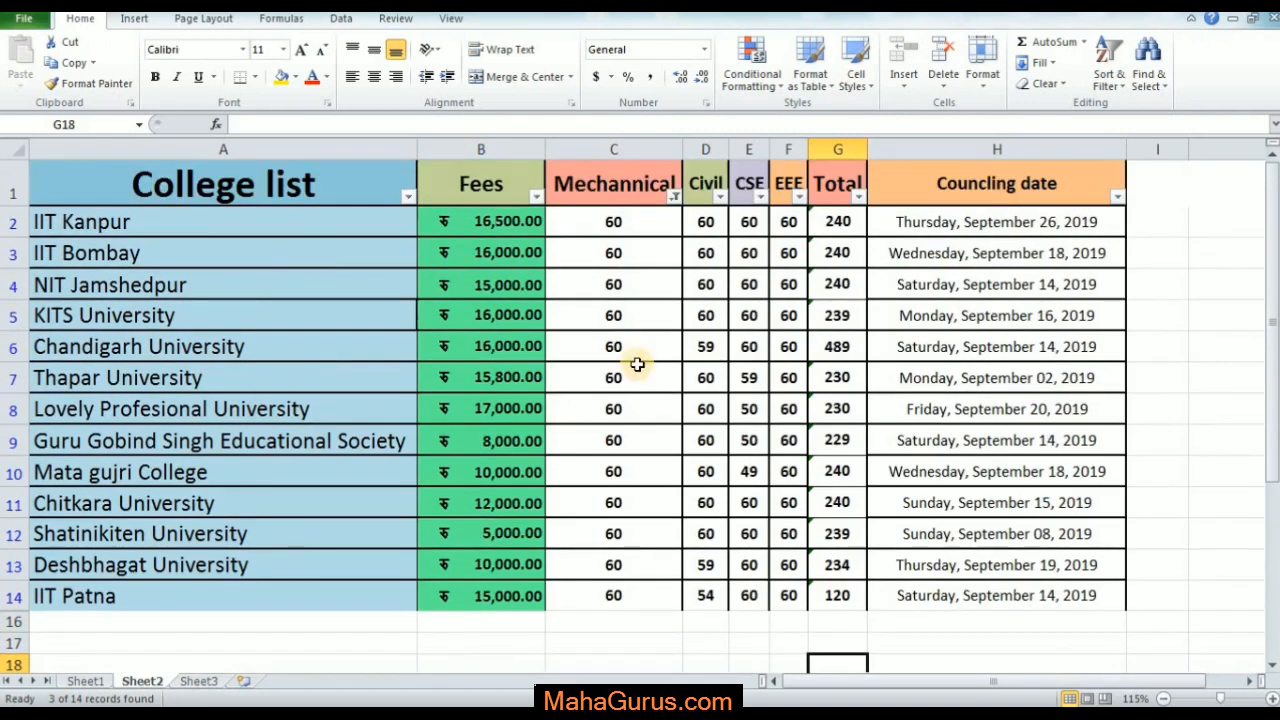
# - Apply the Tomorrow date filter to the Councling date column, check the filtered row, and undo the filter
pyautogui.click(1008, 245)
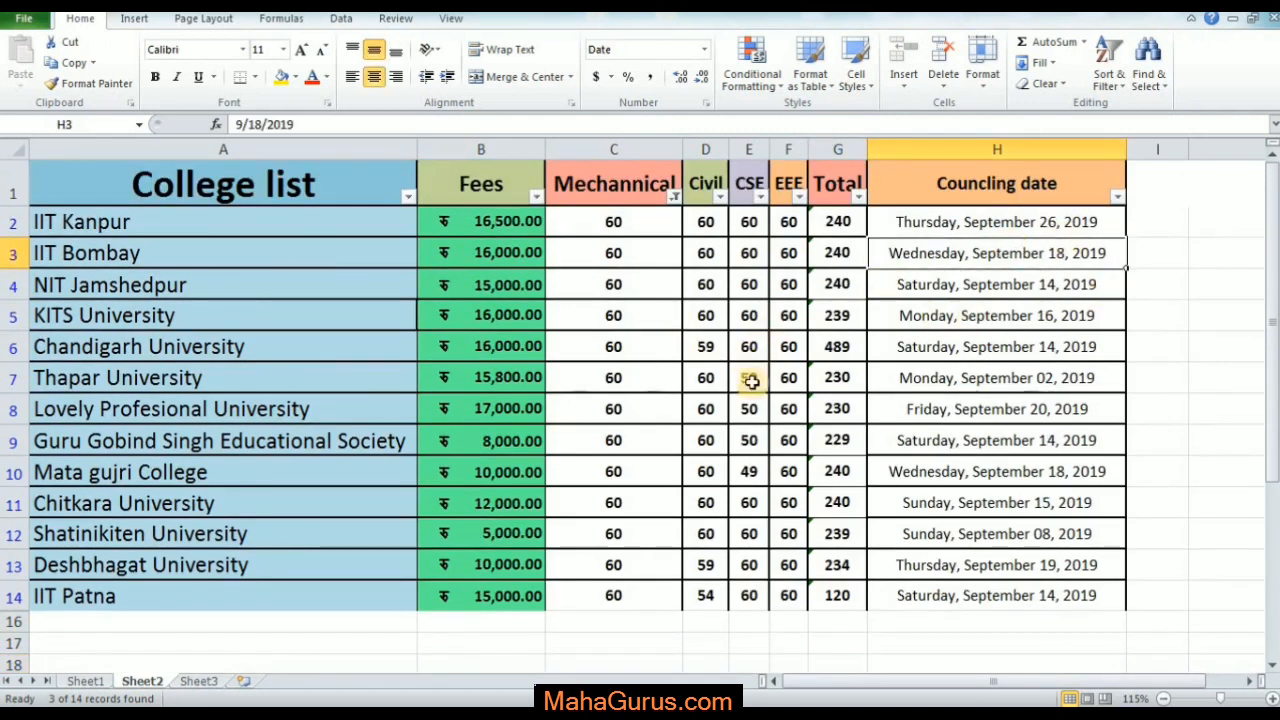
pyautogui.click(1118, 203)
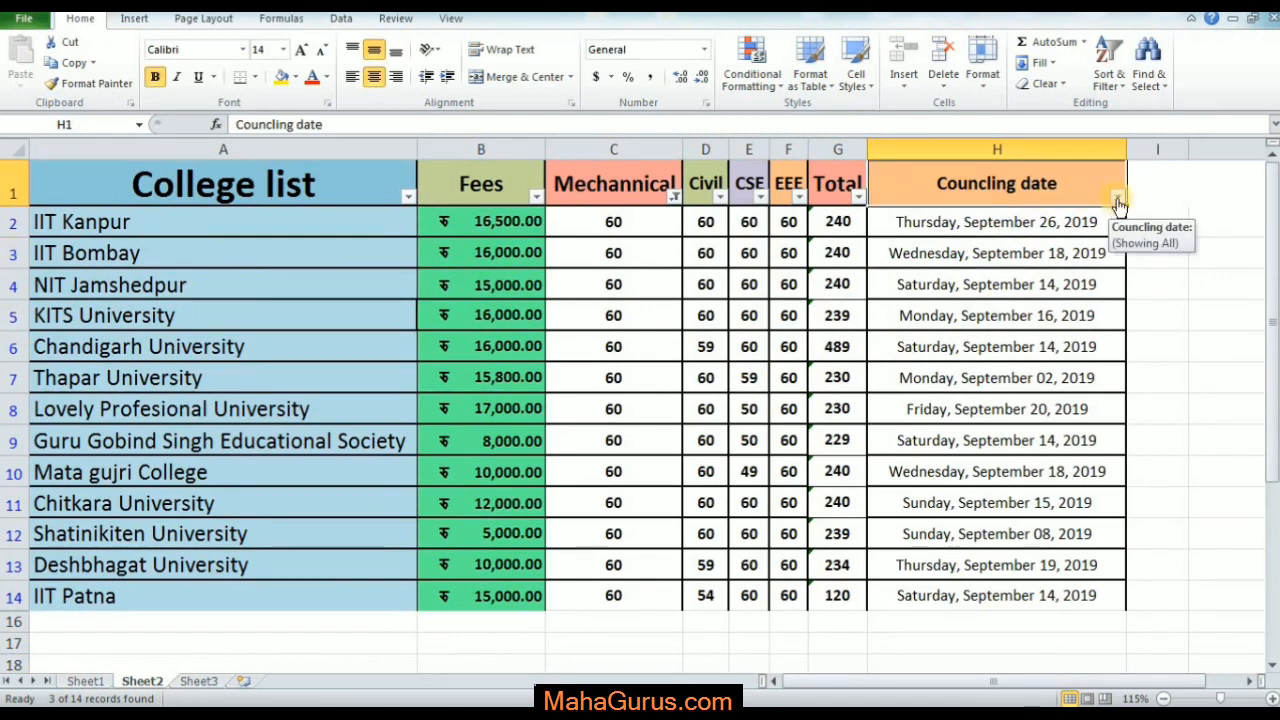
pyautogui.click(1118, 198)
pyautogui.moveTo(1088, 337)
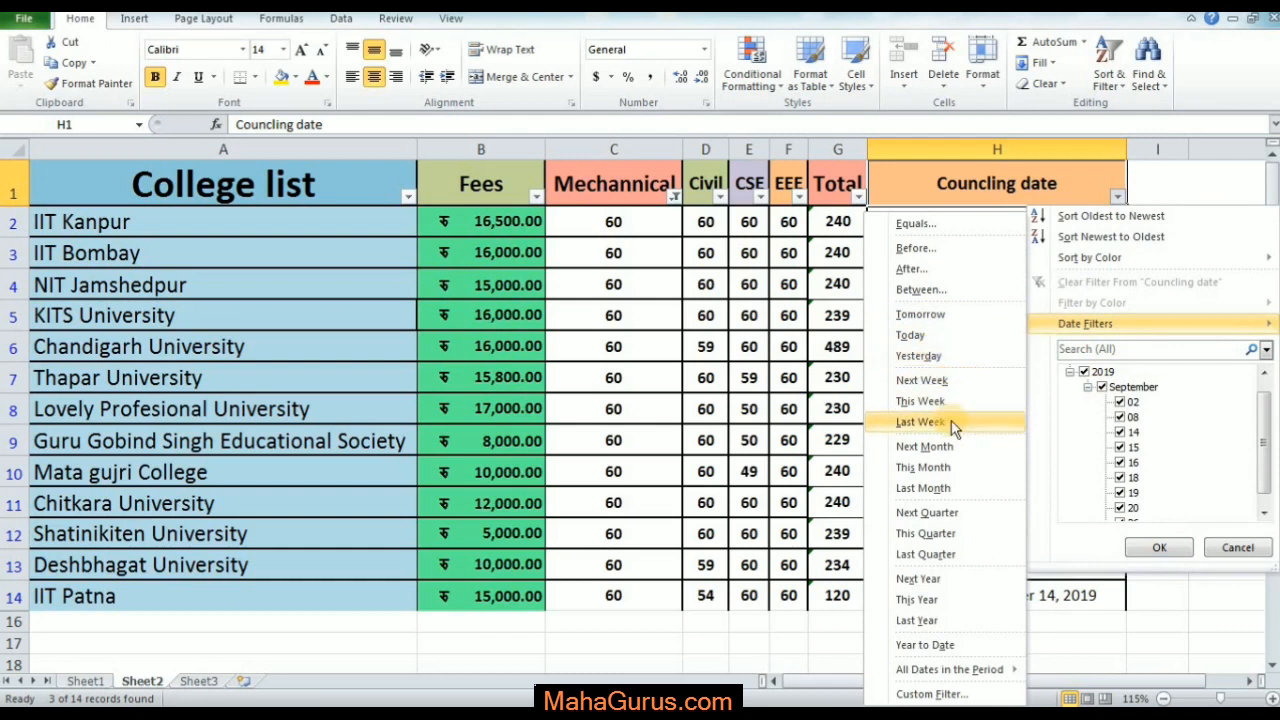
pyautogui.click(942, 314)
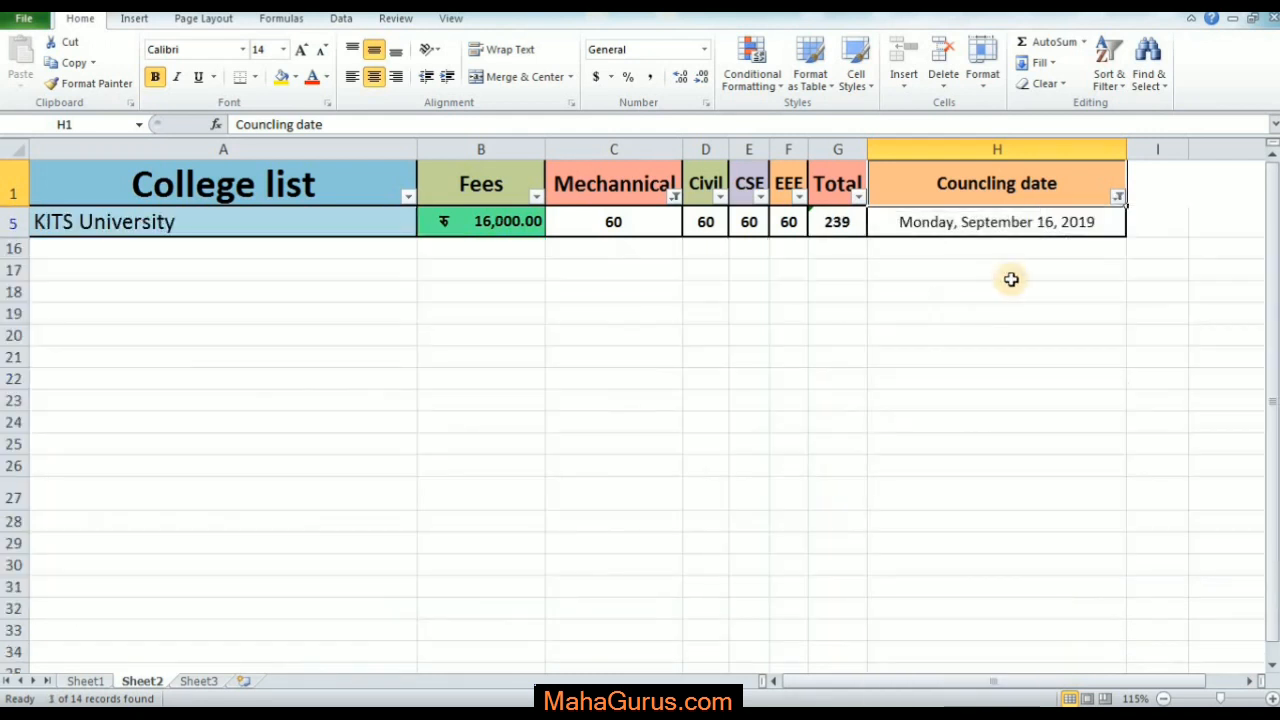
pyautogui.click(1011, 277)
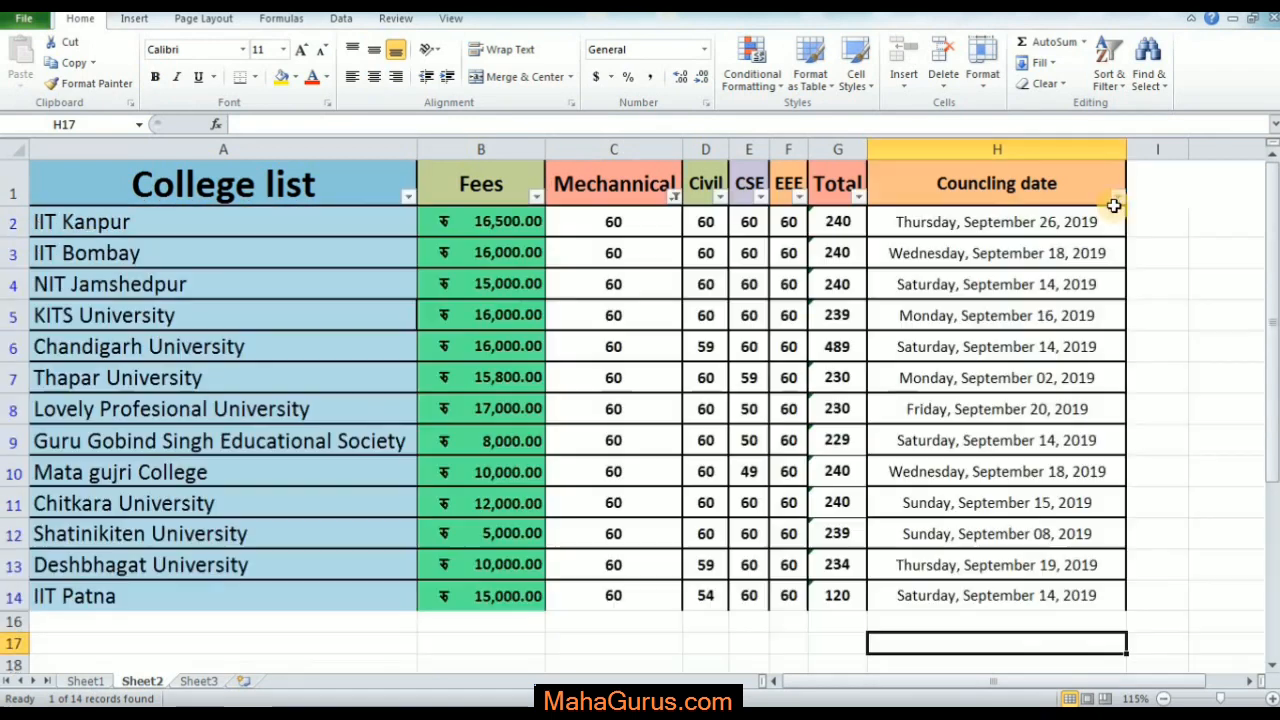
# - Apply the Today date filter to the Councling date column, check the filtered row, and undo the filter
pyautogui.click(1117, 196)
pyautogui.moveTo(1085, 323)
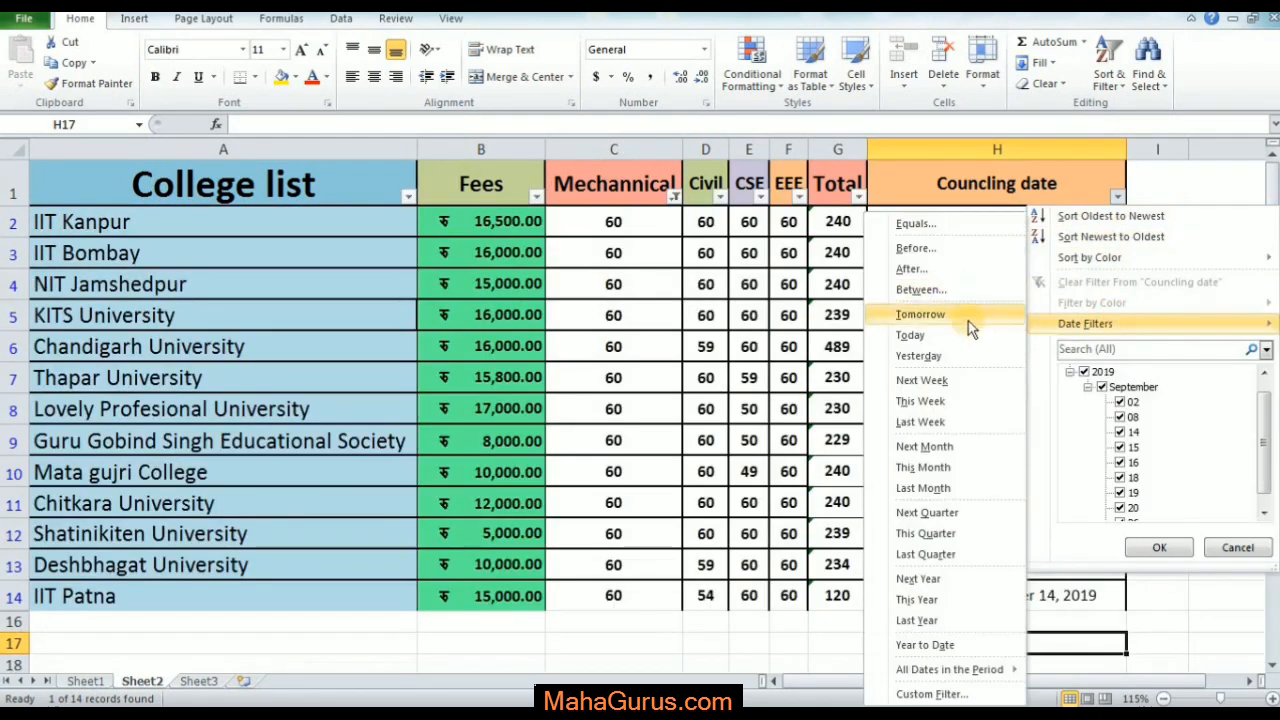
pyautogui.click(968, 314)
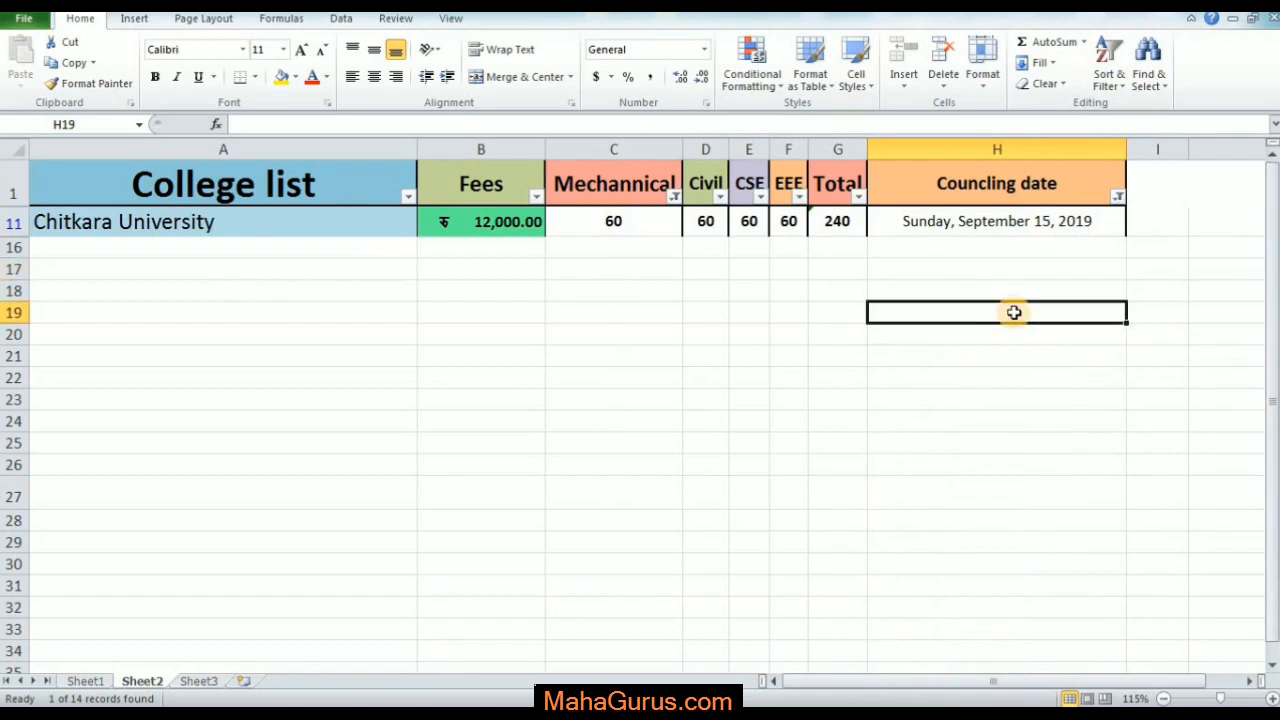
pyautogui.hotkey('ctrl', 'z')
pyautogui.scroll(1, 1107, 253)
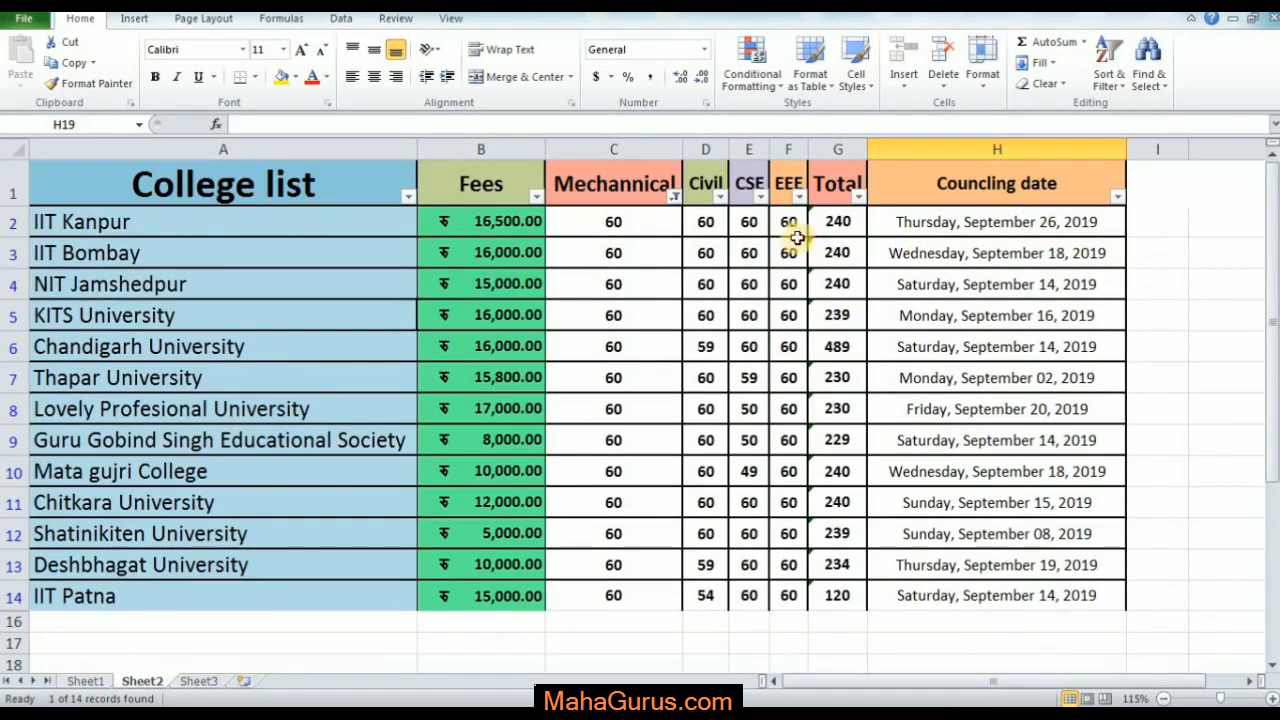
# - Sort the table by Councling date from oldest to newest
pyautogui.click(1114, 199)
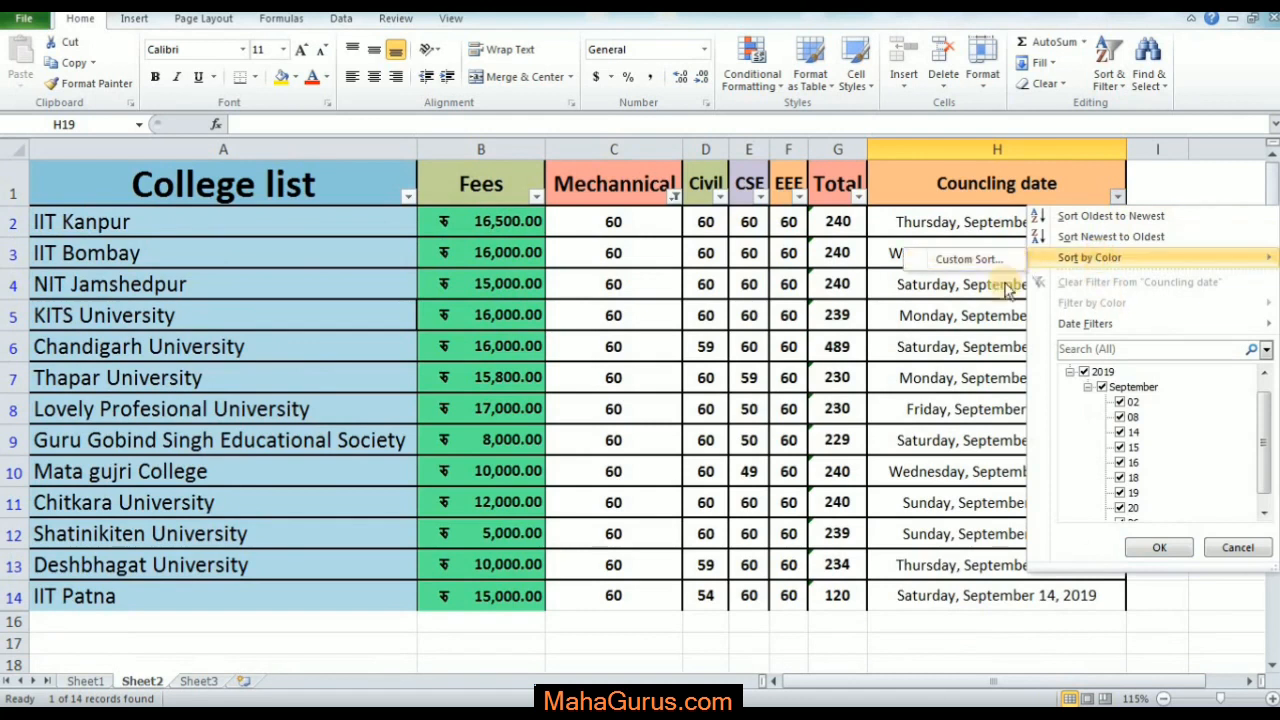
pyautogui.click(978, 330)
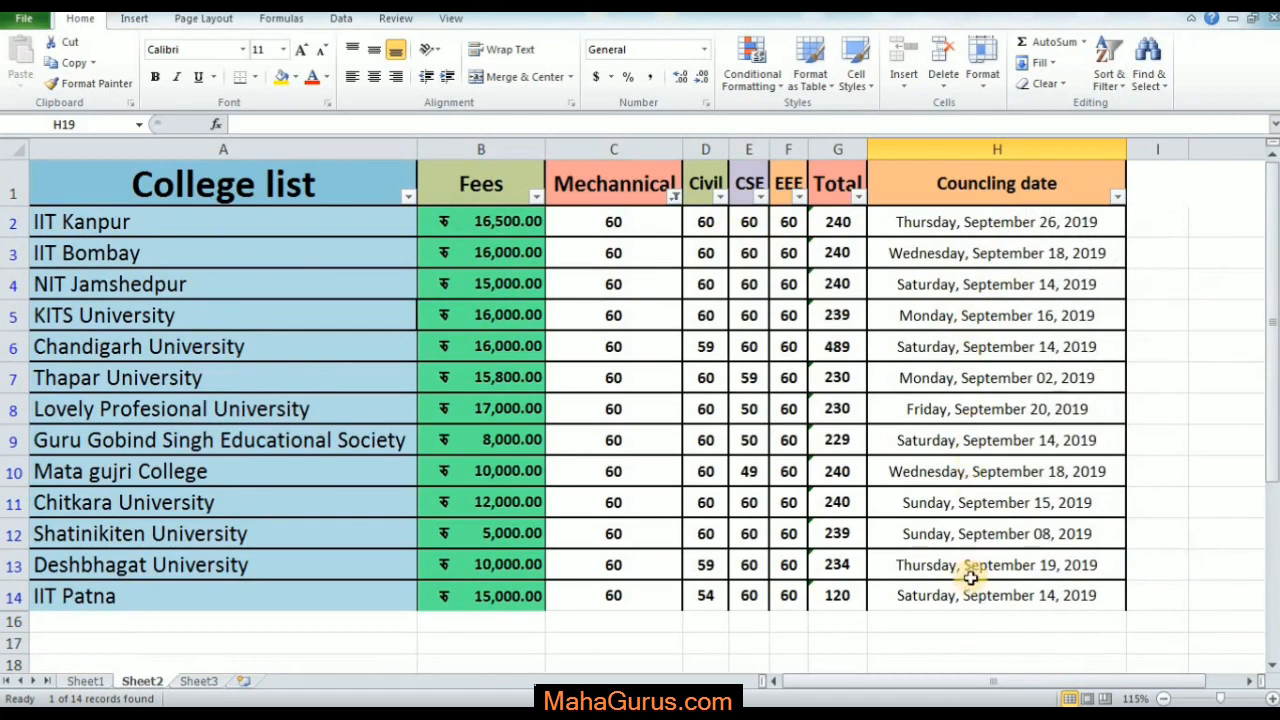
pyautogui.click(1118, 198)
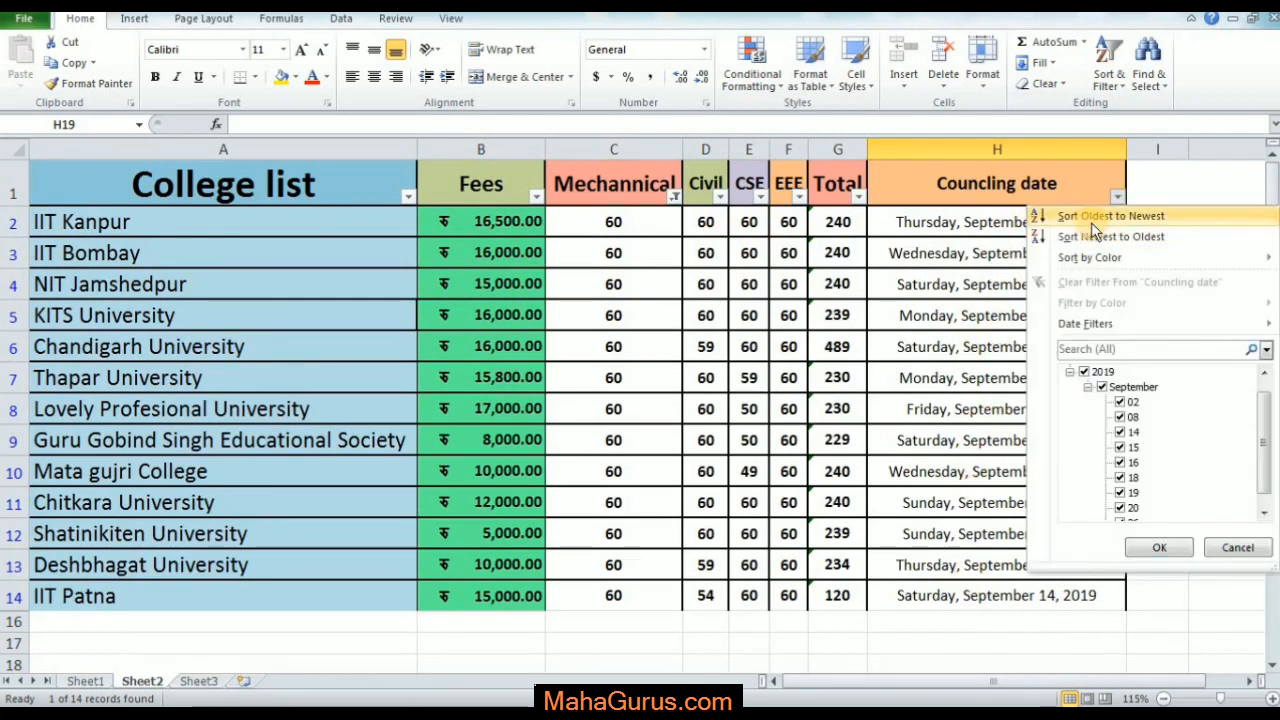
pyautogui.click(1091, 222)
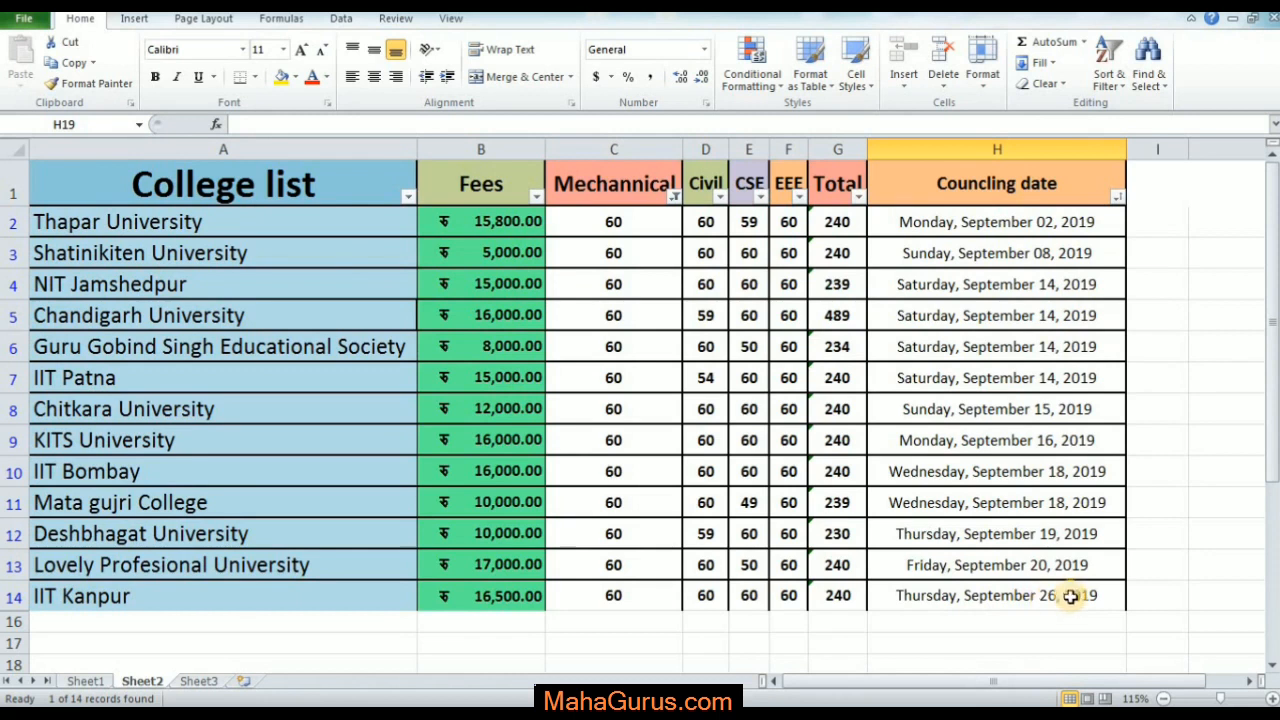
# - Sort the table by Councling date from newest to oldest
pyautogui.click(938, 408)
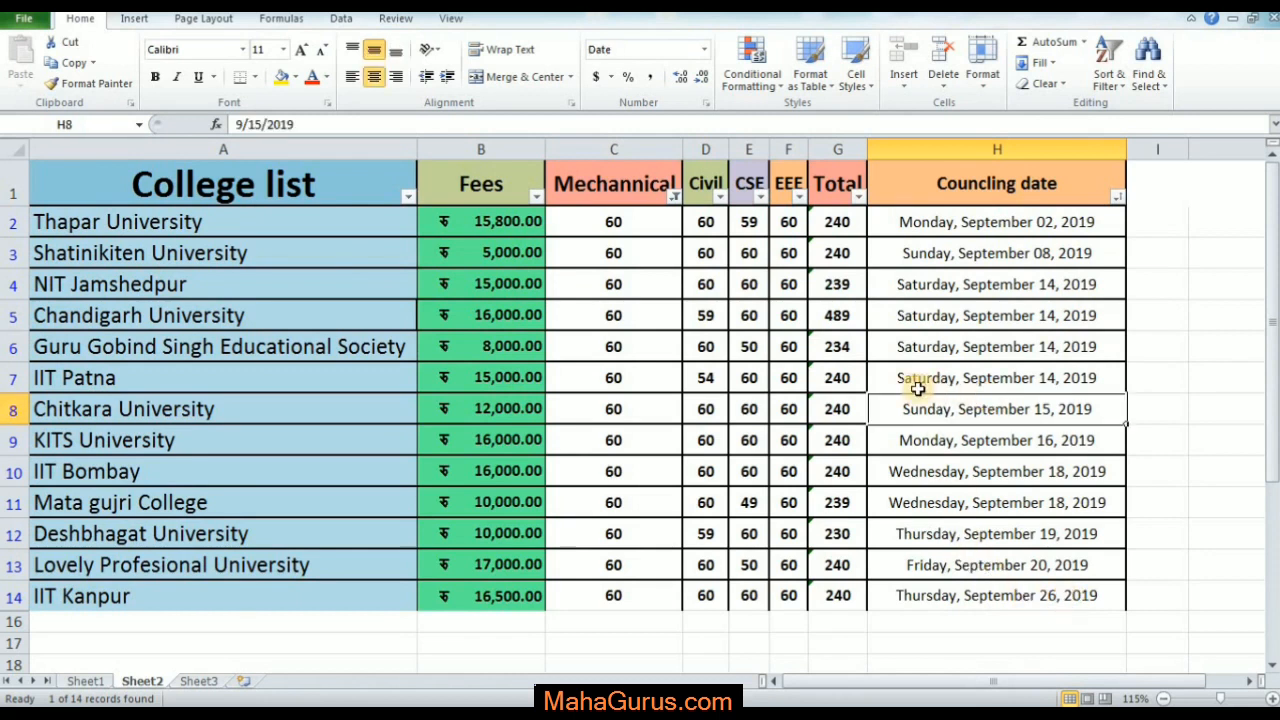
pyautogui.click(1117, 197)
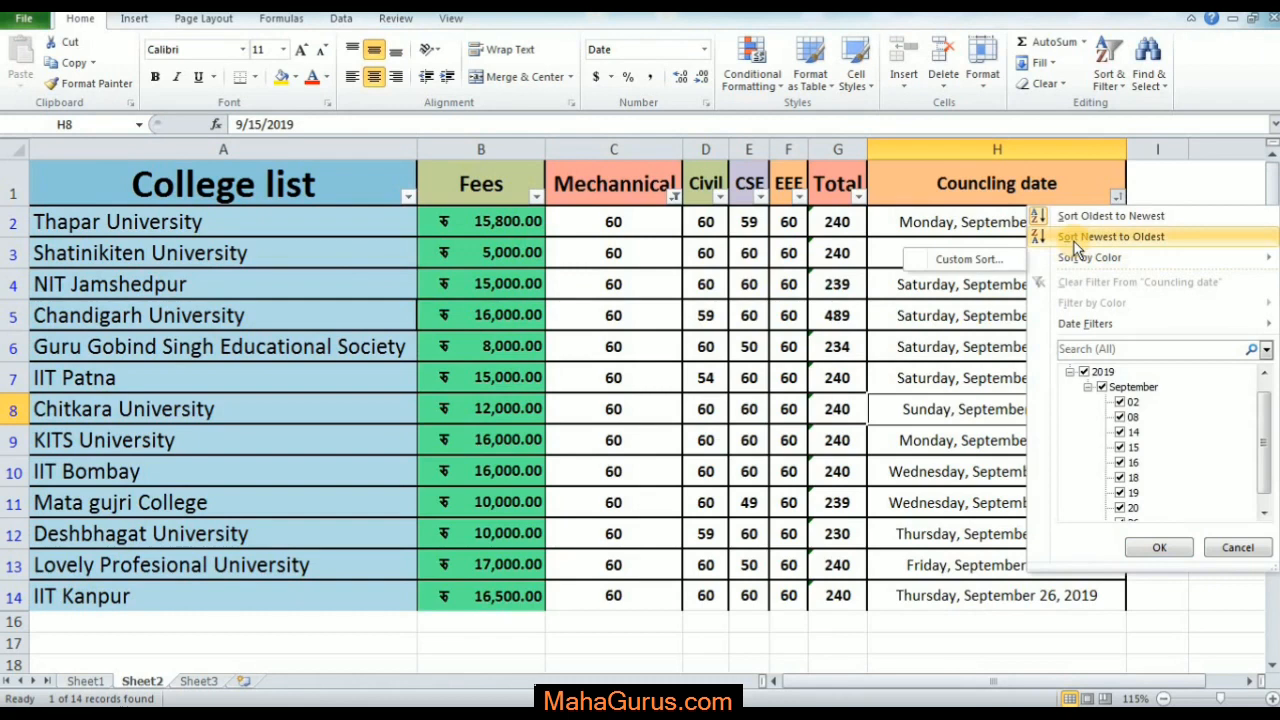
pyautogui.click(1074, 241)
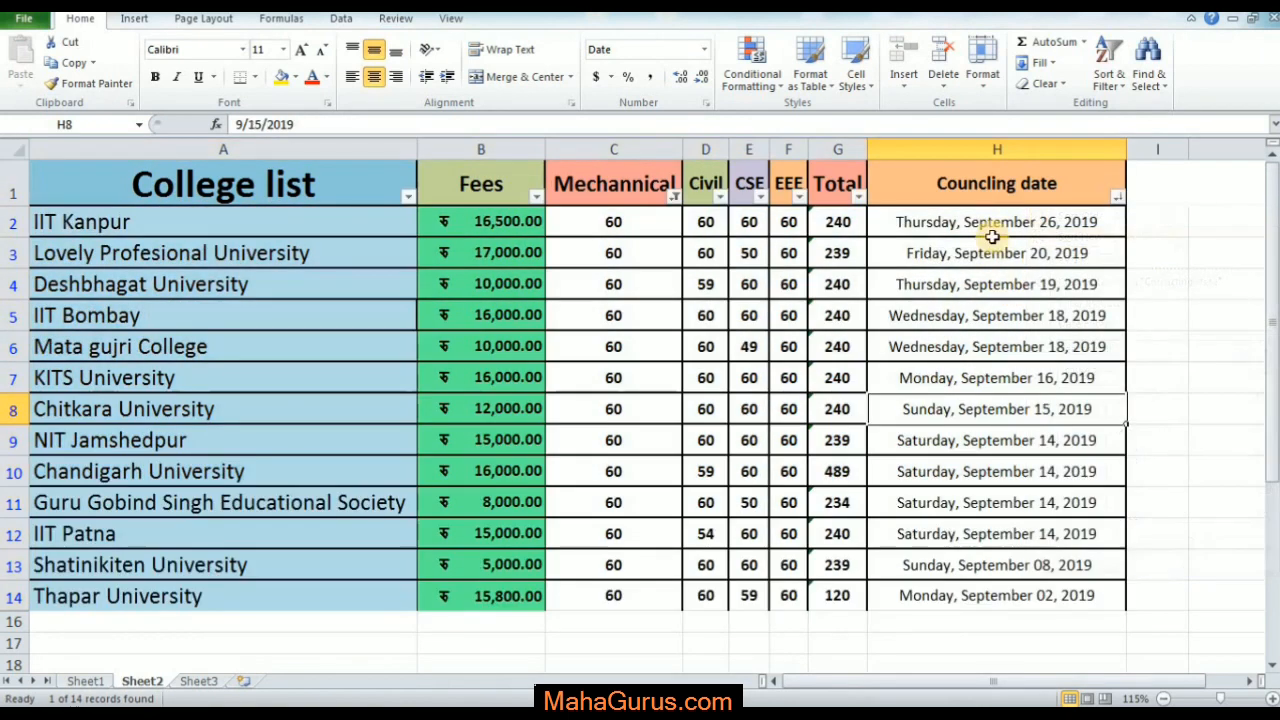
pyautogui.click(852, 305)
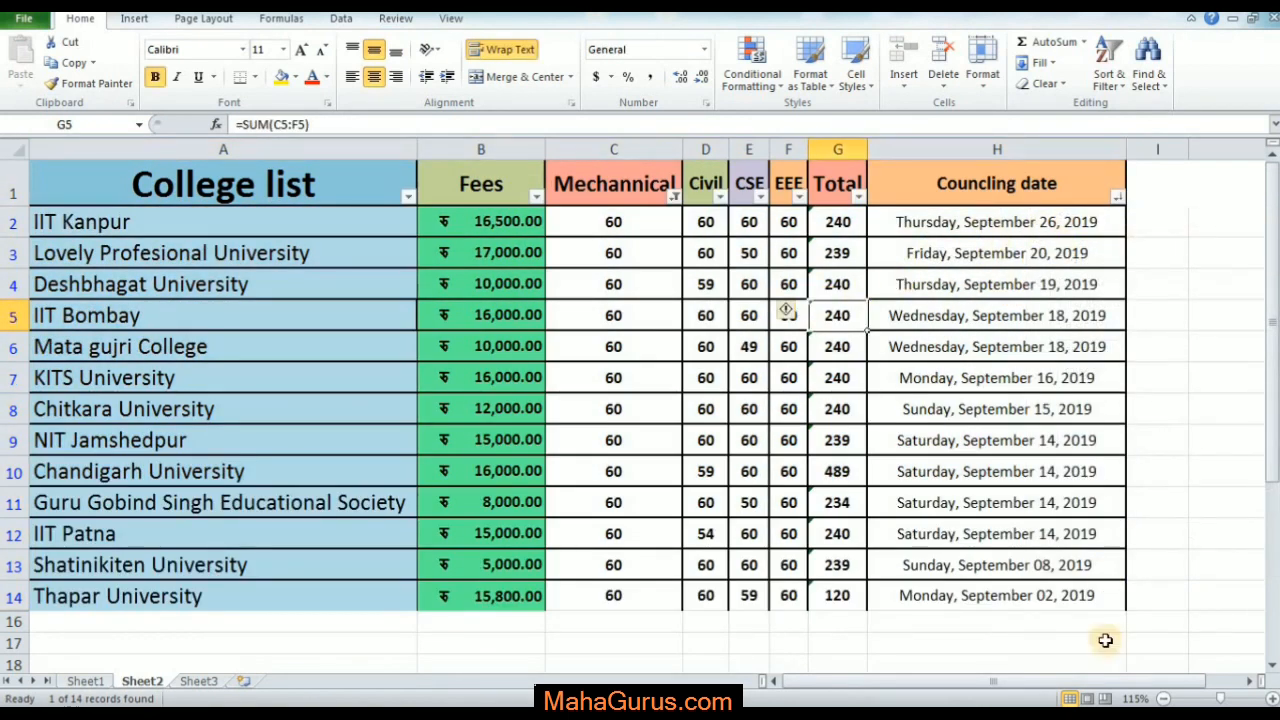
pyautogui.click(1054, 590)
pyautogui.moveTo(1054, 590); pyautogui.dragTo(215, 222)
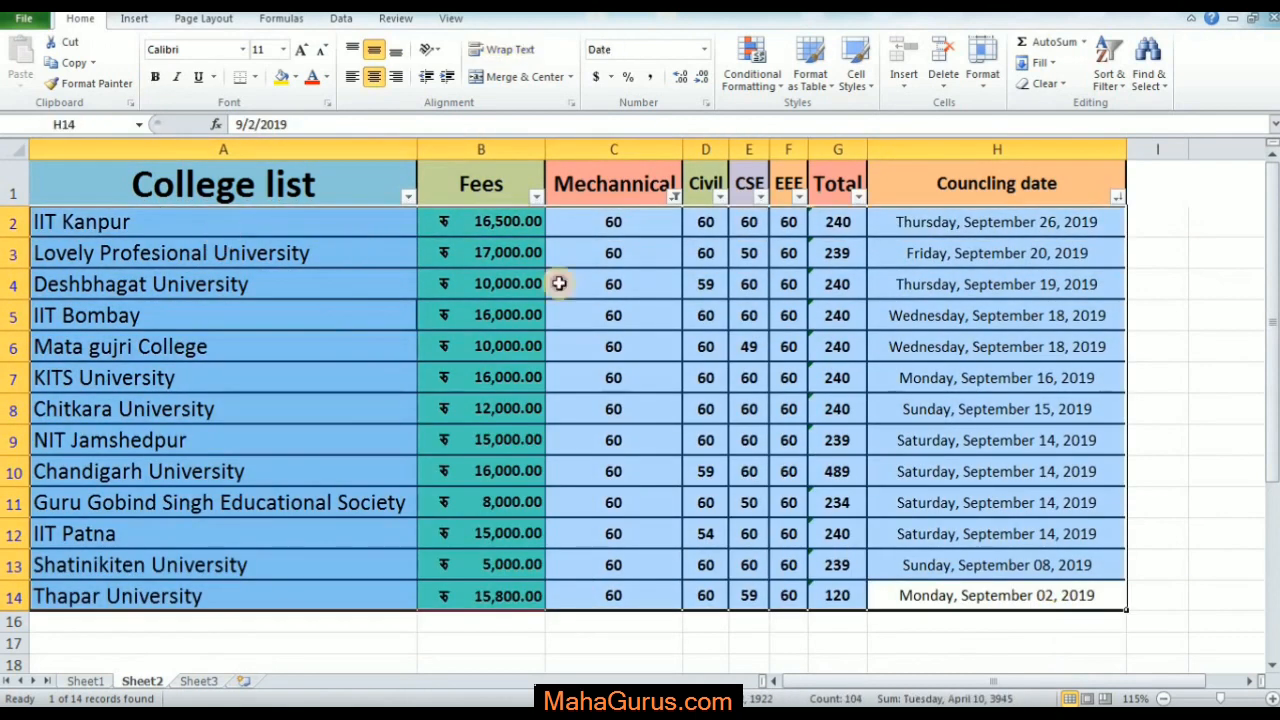
pyautogui.click(782, 308)
pyautogui.moveTo(485, 226); pyautogui.dragTo(500, 471)
pyautogui.moveTo(646, 288); pyautogui.dragTo(640, 408)
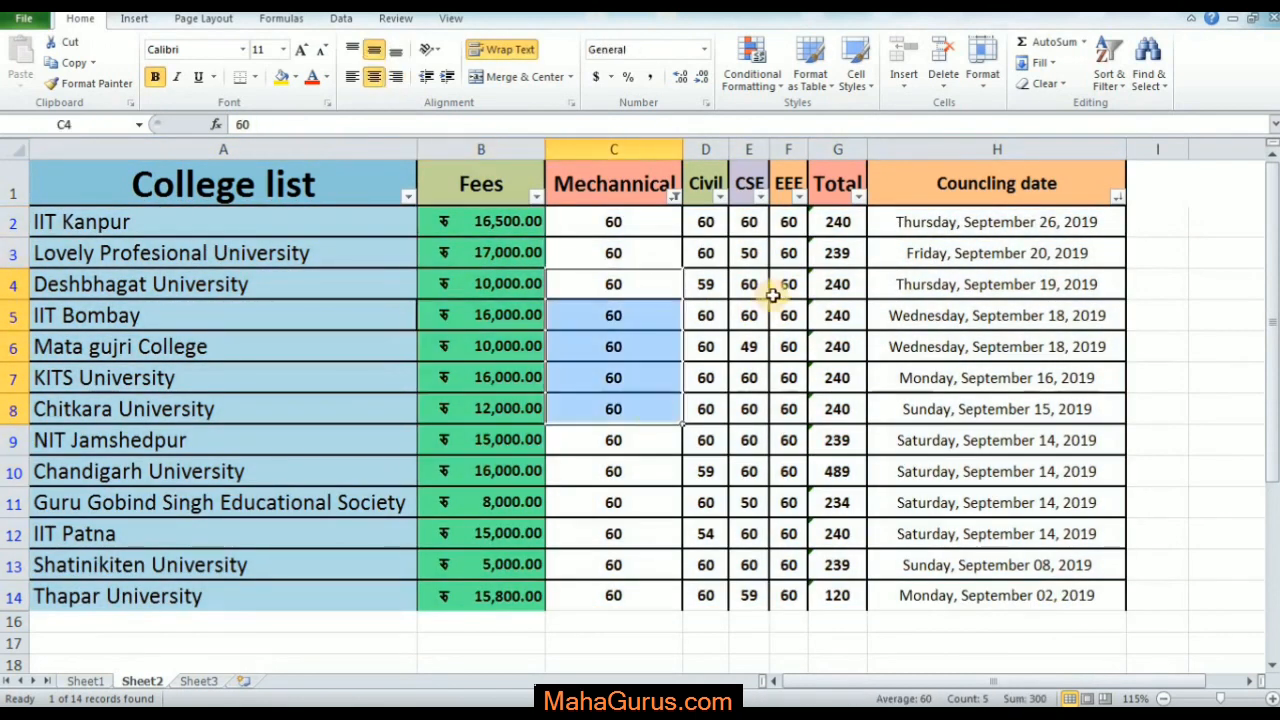
pyautogui.moveTo(773, 295); pyautogui.dragTo(786, 378)
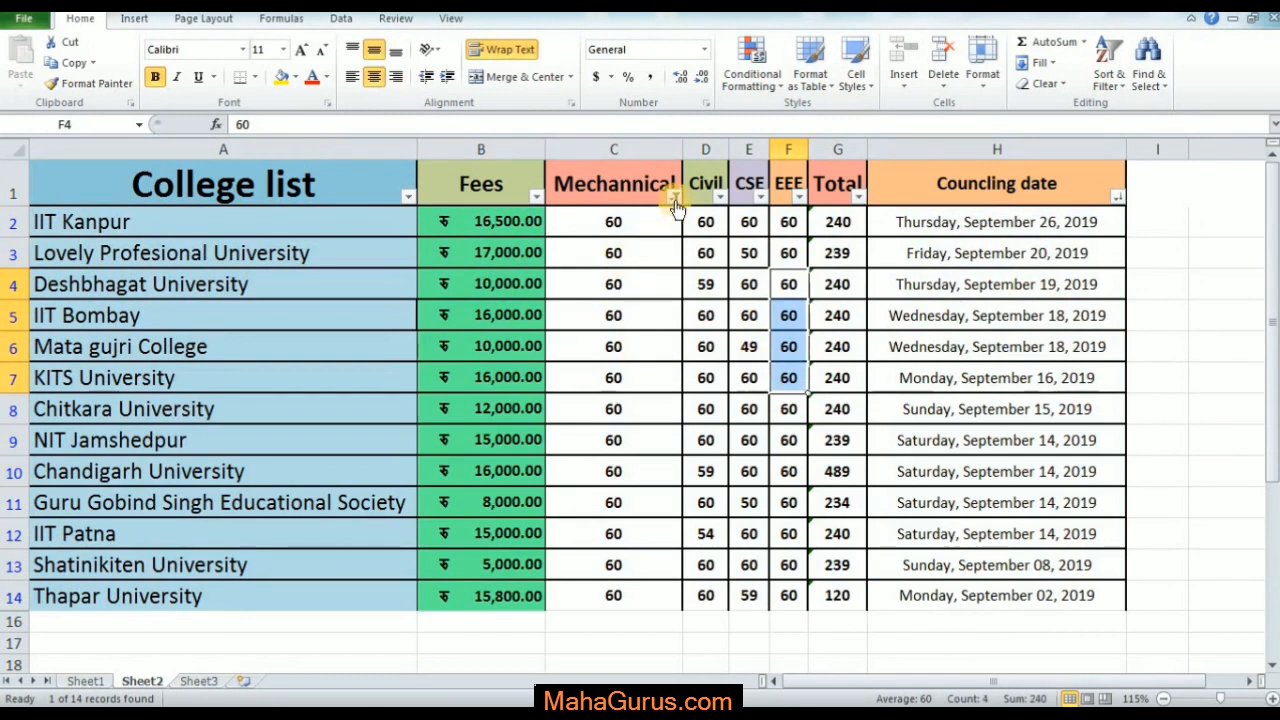